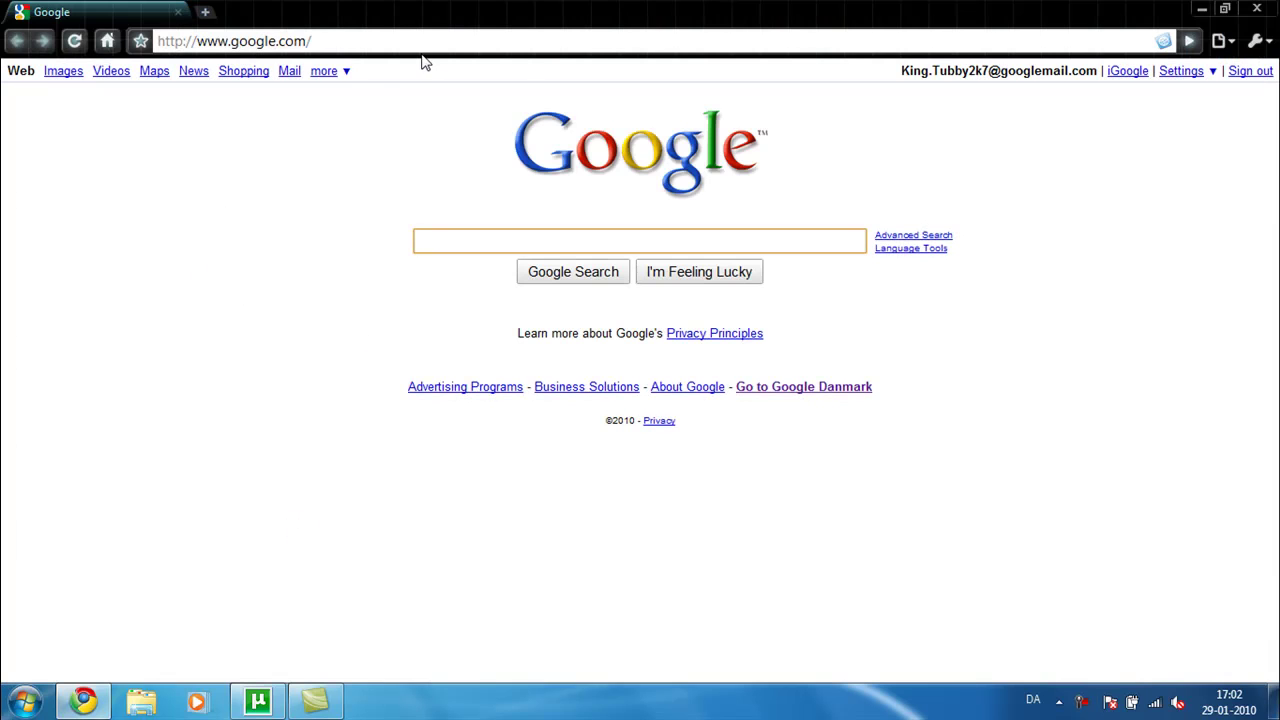
# Load thepiratebay.org in Chrome from the address-bar suggestion, revealing the ISP's STOP page.
pyautogui.click(337, 41)
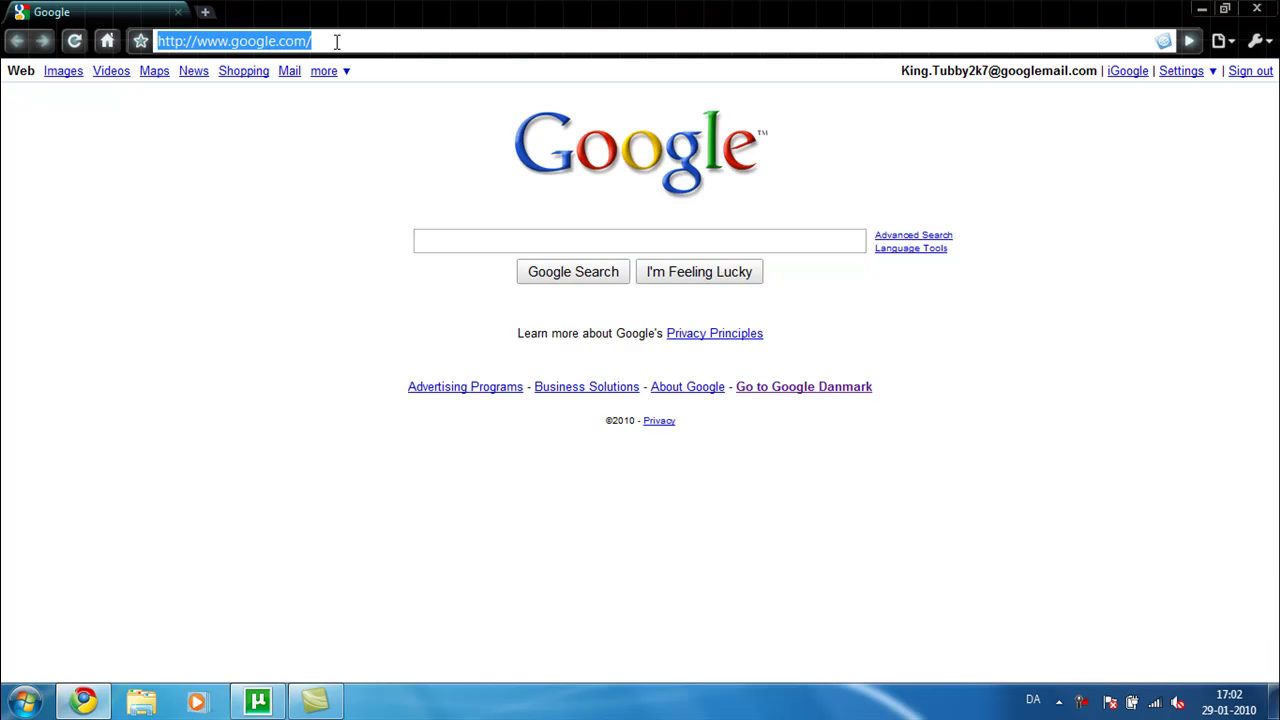
pyautogui.write('thepiratebay.org/')
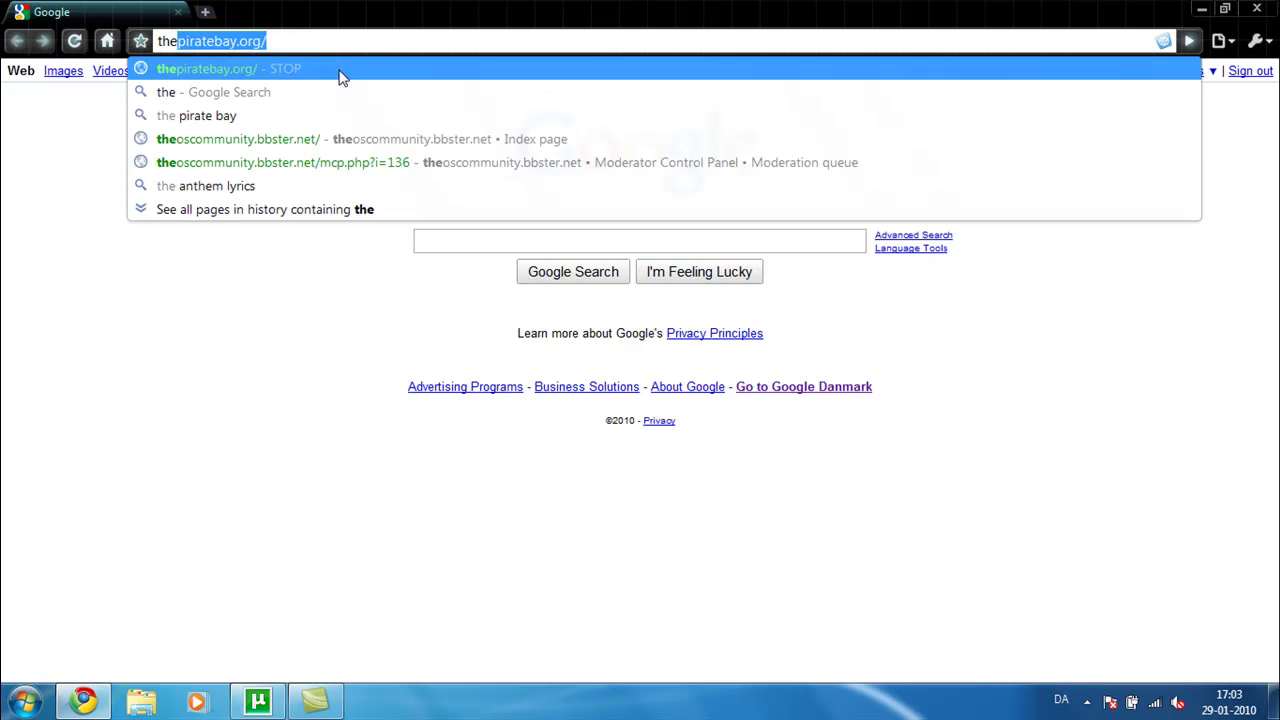
pyautogui.click(333, 70)
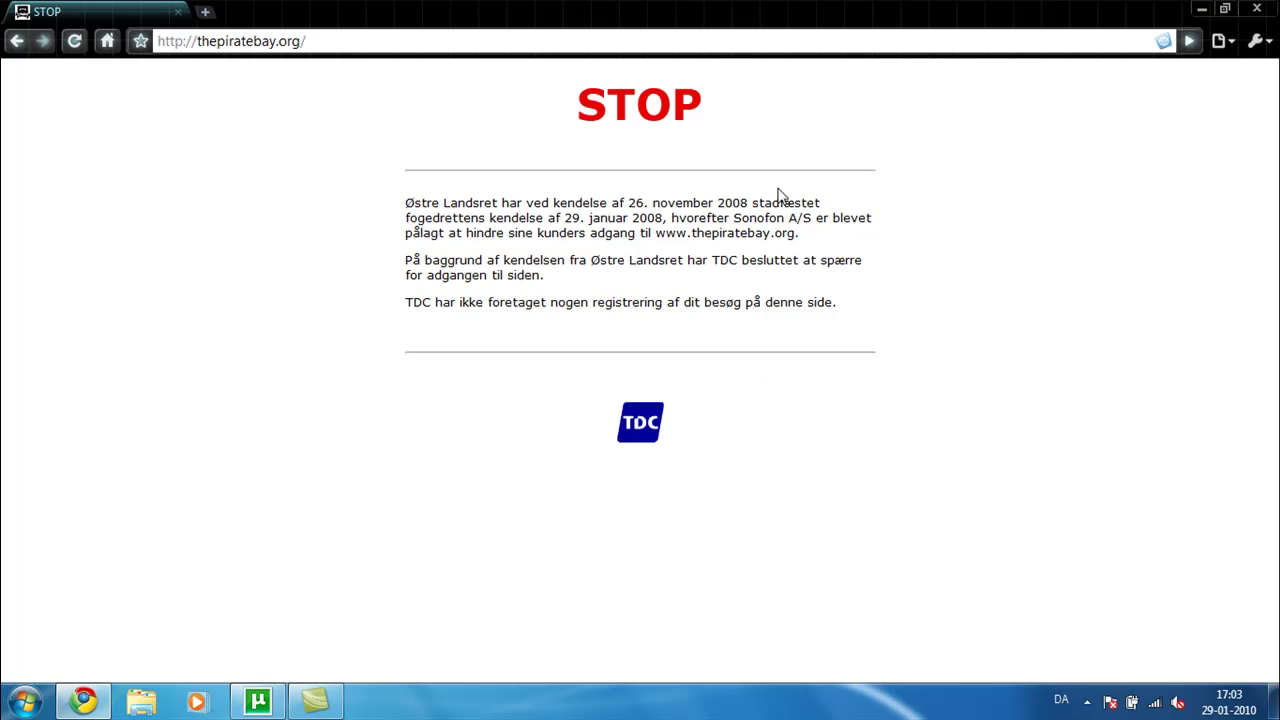
# Close Chrome and launch Internet Explorer from the Start menu.
pyautogui.click(1256, 8)
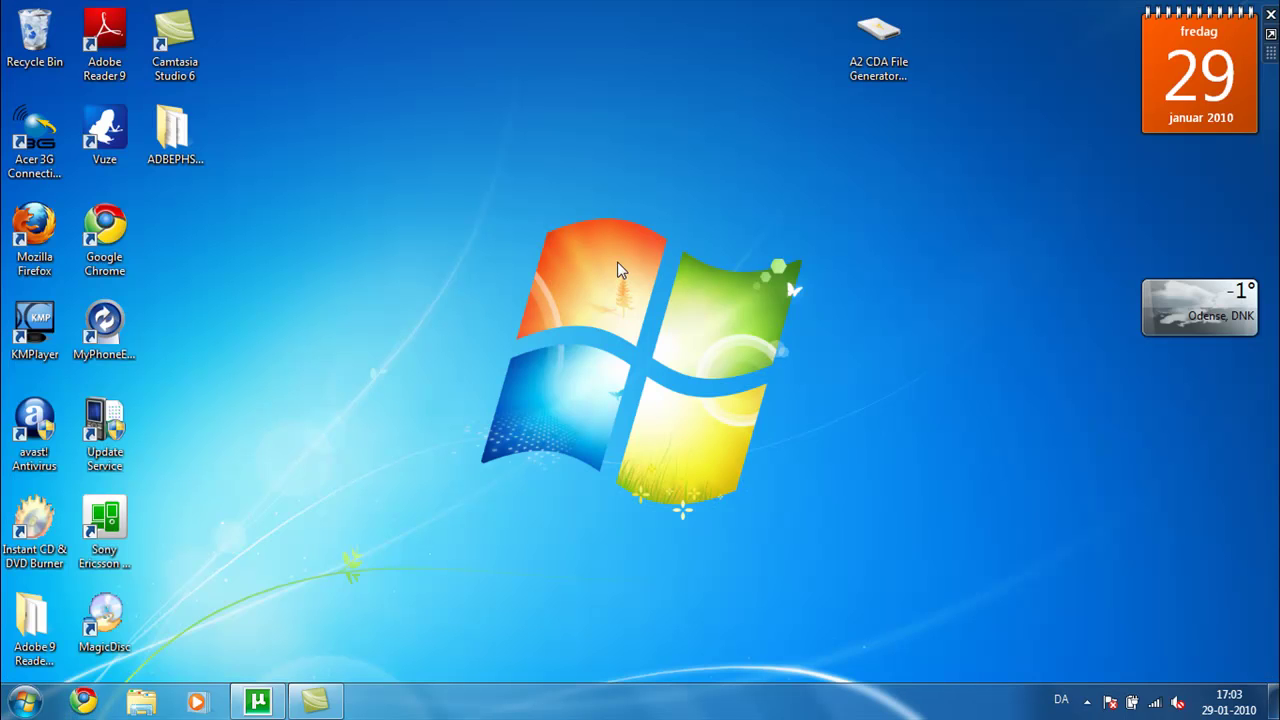
pyautogui.click(26, 700)
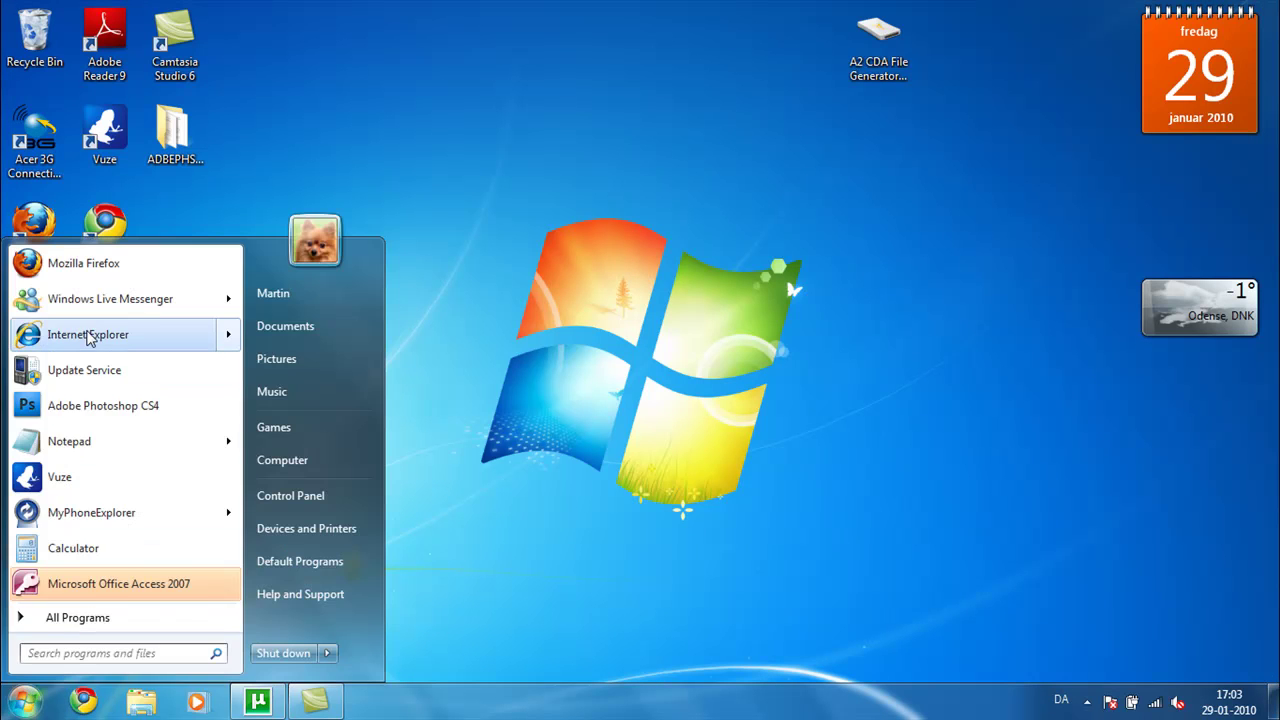
pyautogui.click(88, 336)
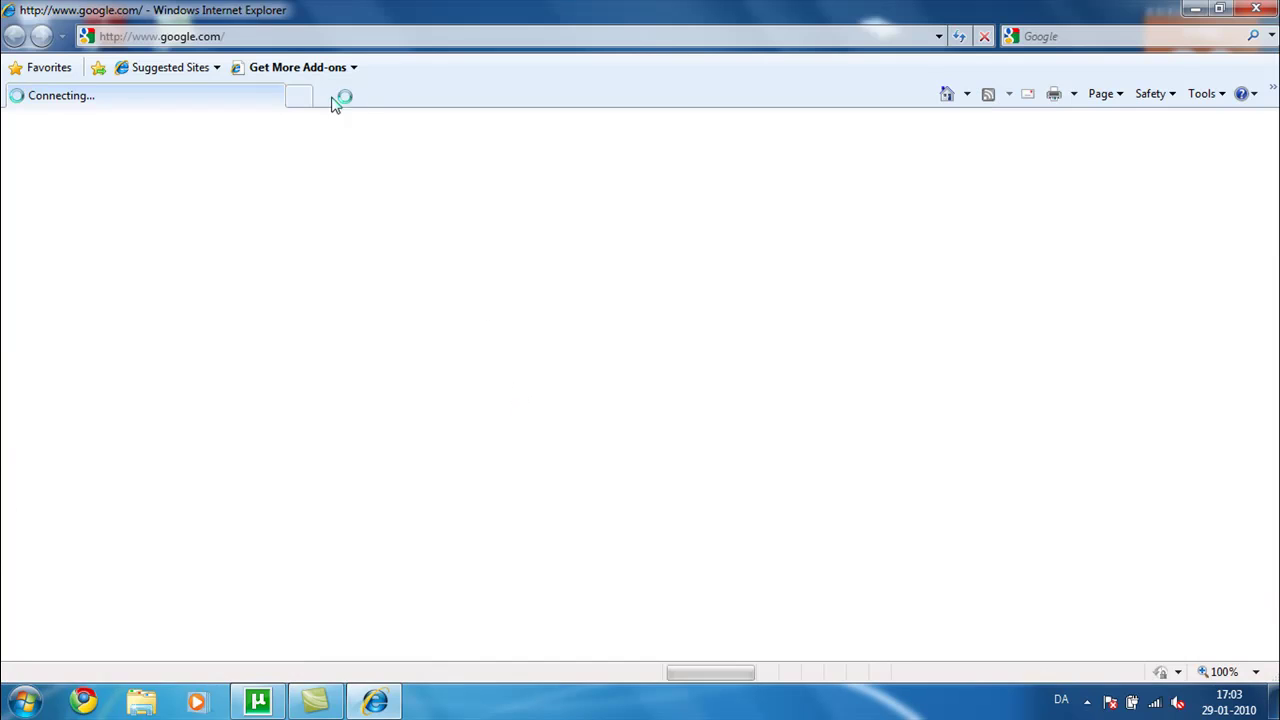
# Load thepiratebay.org in Internet Explorer, scroll the home page, then close the browser.
pyautogui.click(291, 36)
pyautogui.write('the')
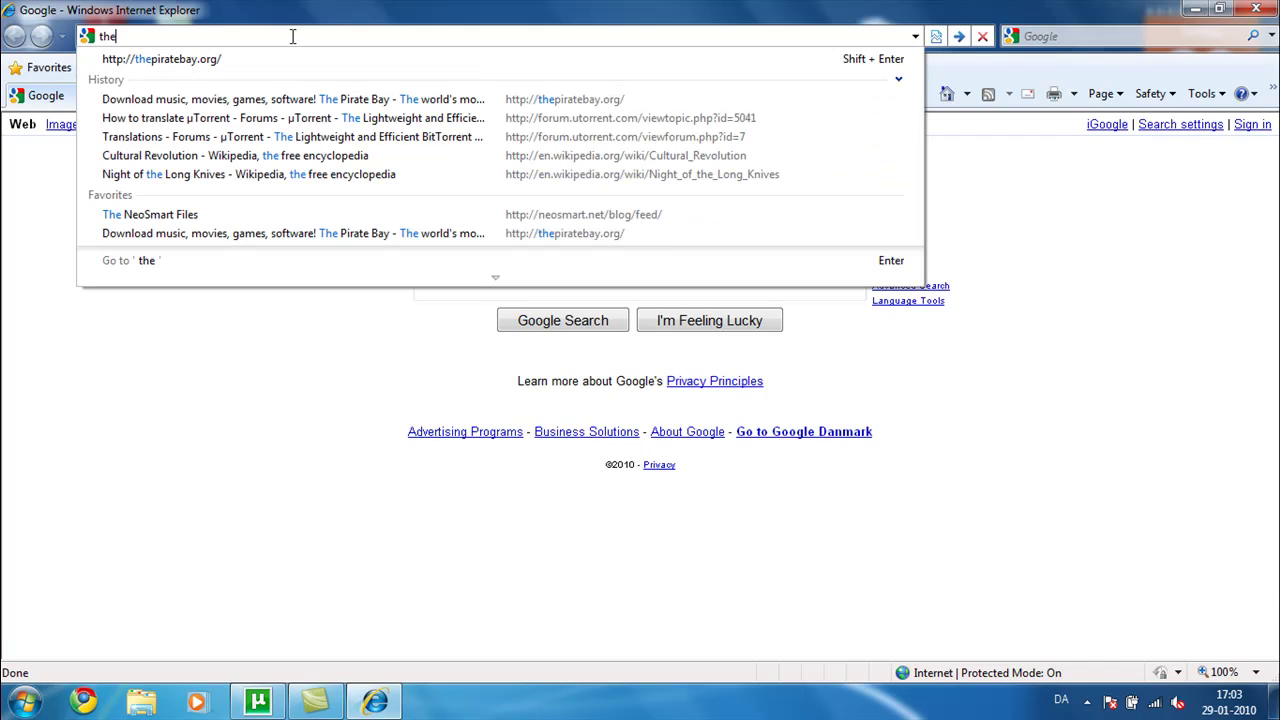
pyautogui.press('Down')
pyautogui.press('Return')
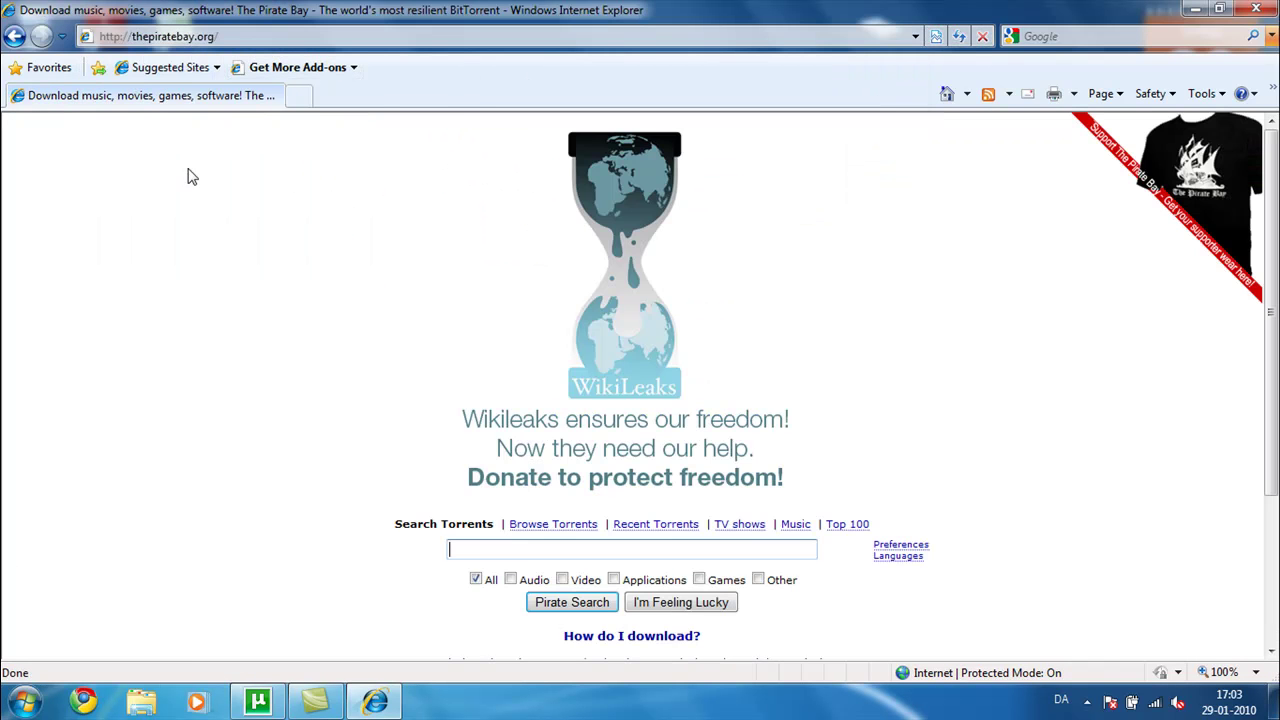
pyautogui.moveTo(1260, 171)
pyautogui.mouseDown()
pyautogui.moveTo(1276, 287)
pyautogui.moveTo(1272, 130)
pyautogui.mouseUp()
pyautogui.click(1262, 11)
# Go from Control Panel through Network and Internet and Network and Sharing Center to adapter settings.
pyautogui.click(24, 700)
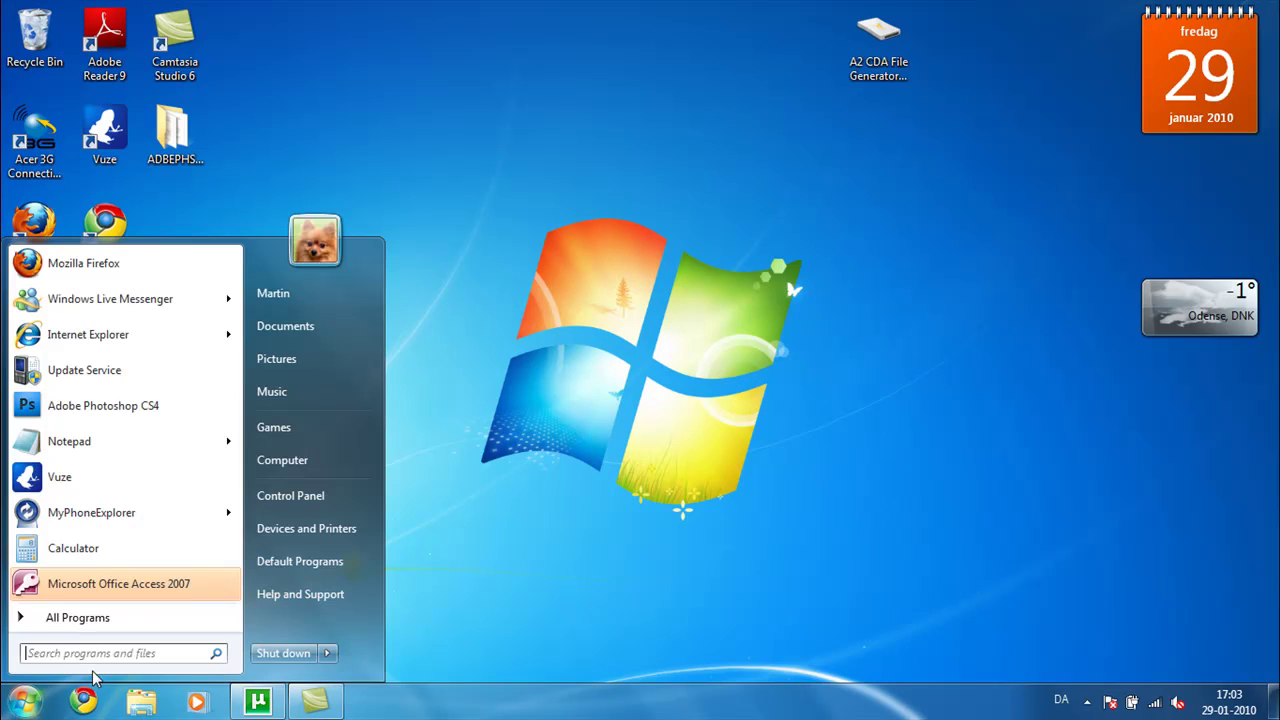
pyautogui.click(290, 495)
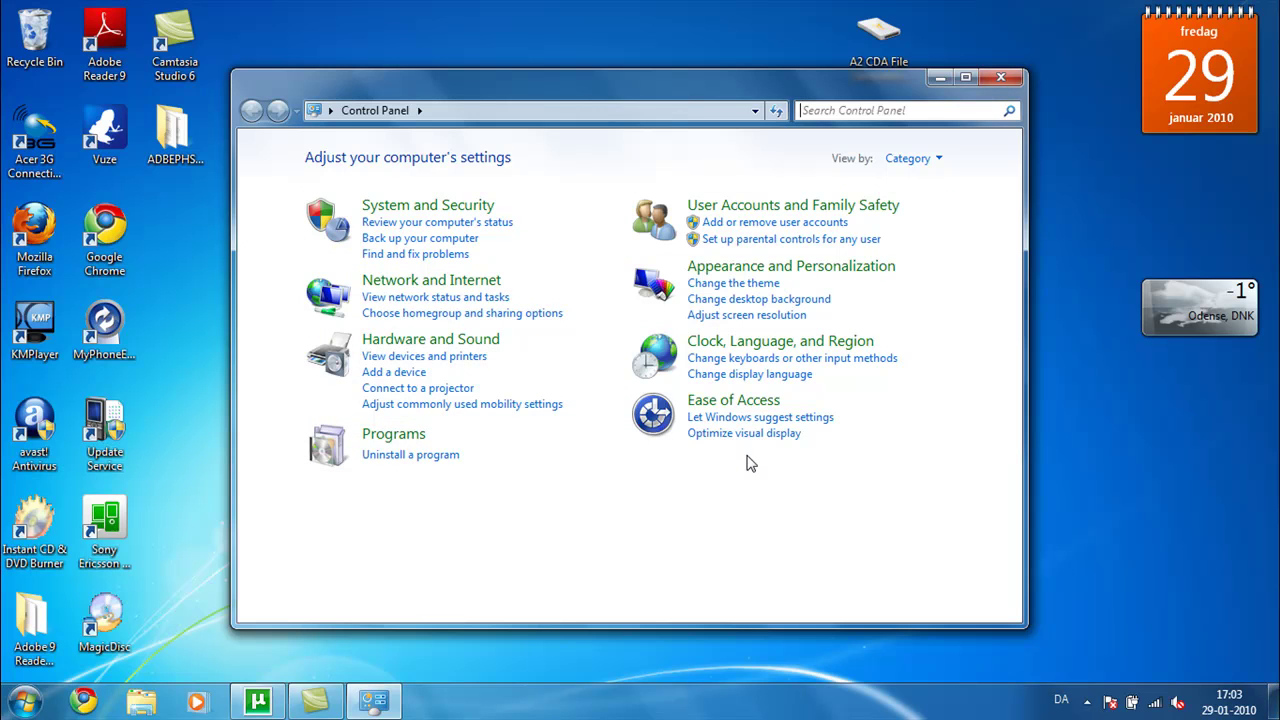
pyautogui.click(409, 281)
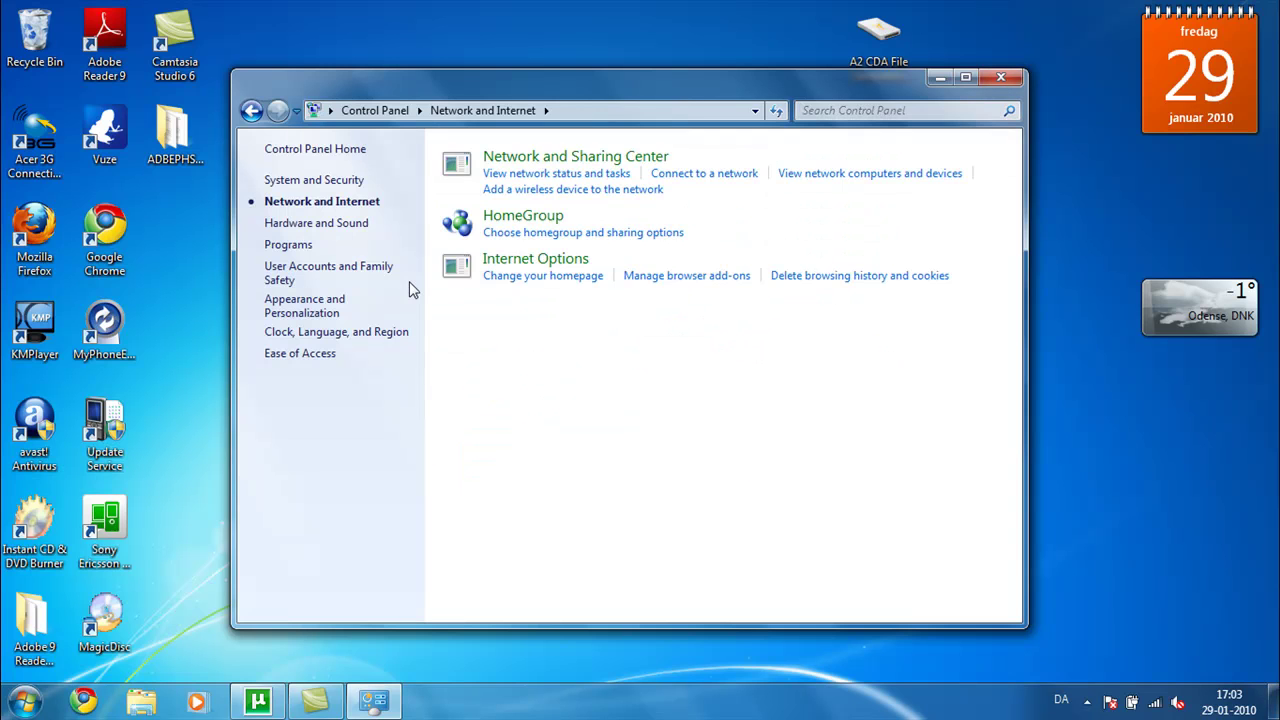
pyautogui.click(576, 158)
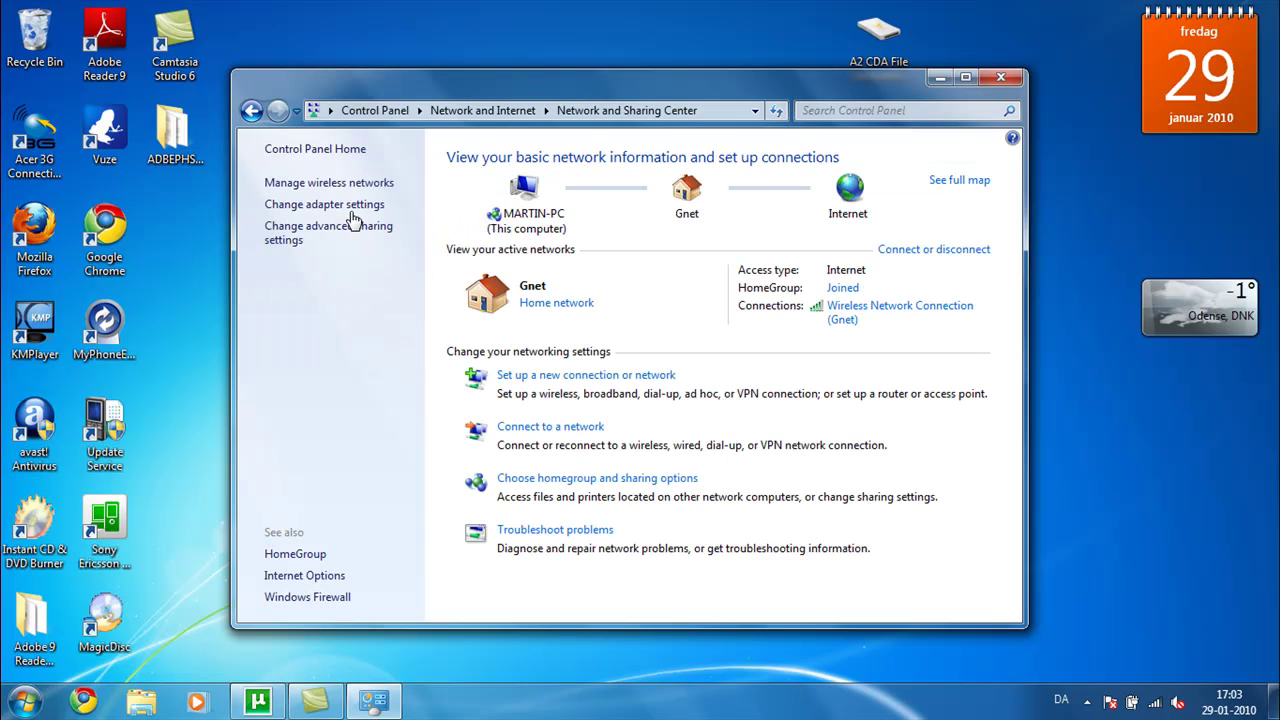
pyautogui.click(320, 205)
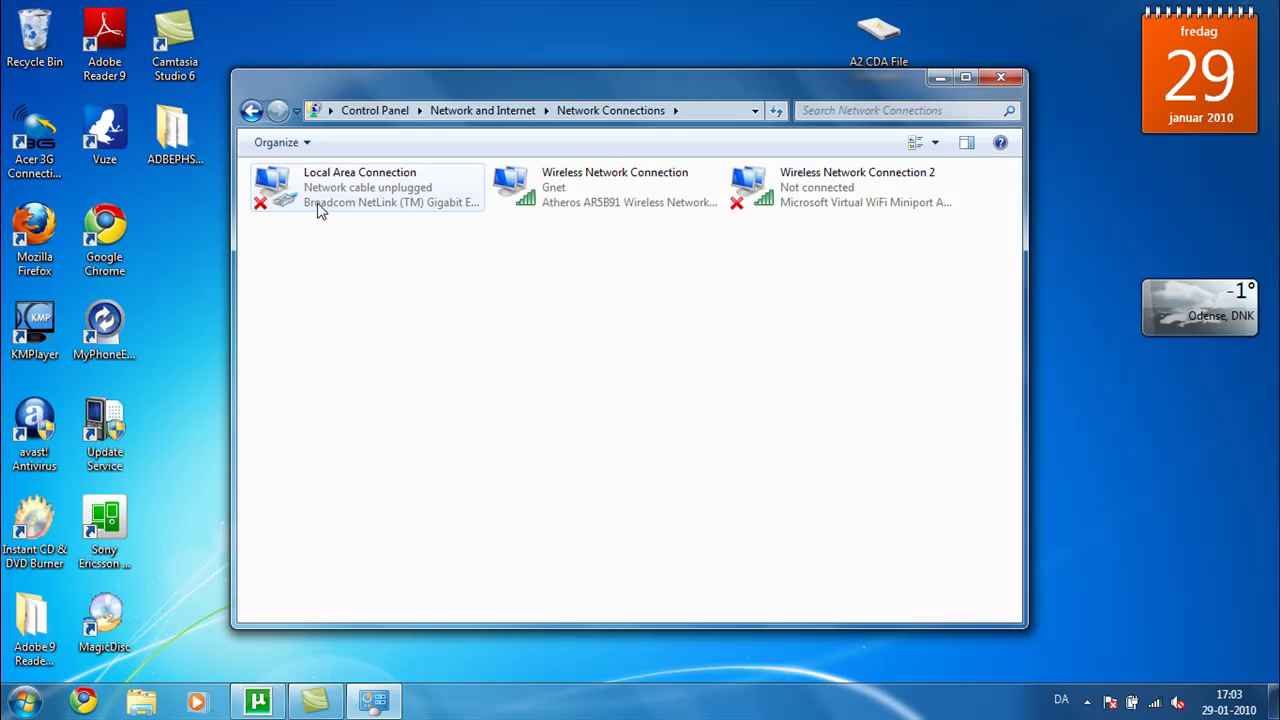
# Give the wireless connection's TCP/IPv4 the DNS servers 208.67.222.222 and 208.67.220.220.
pyautogui.rightClick(565, 190)
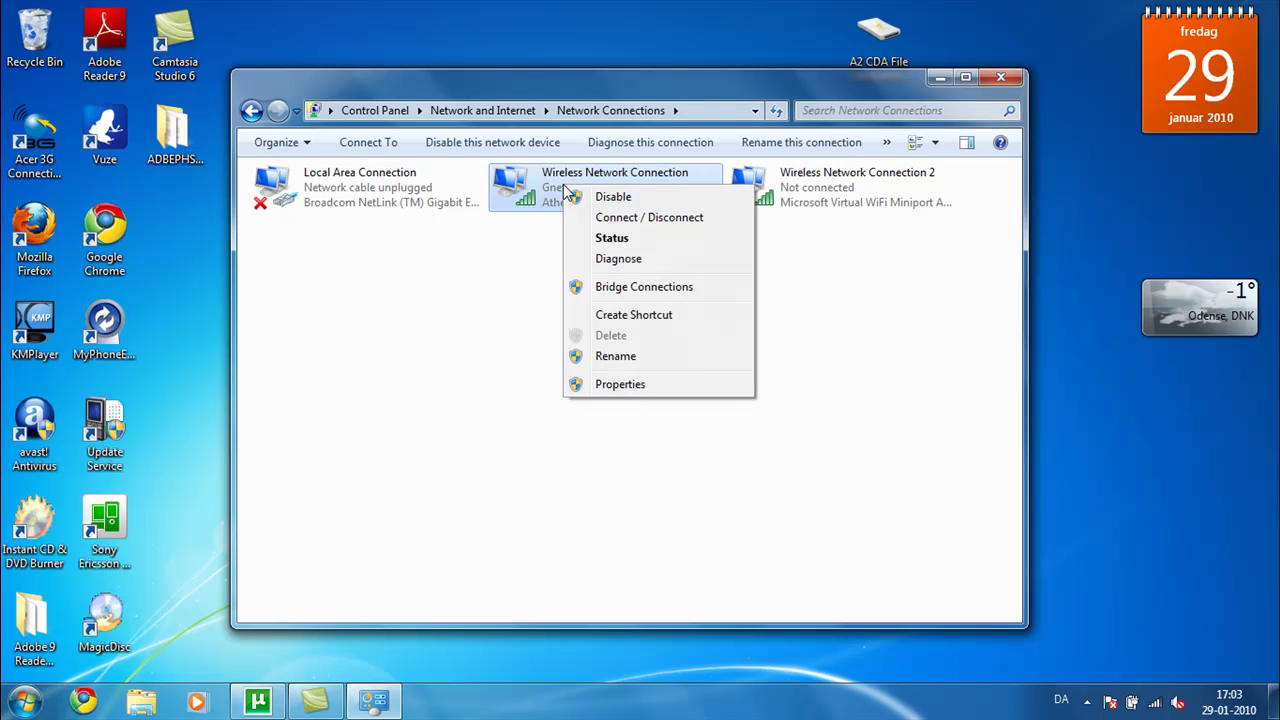
pyautogui.click(644, 387)
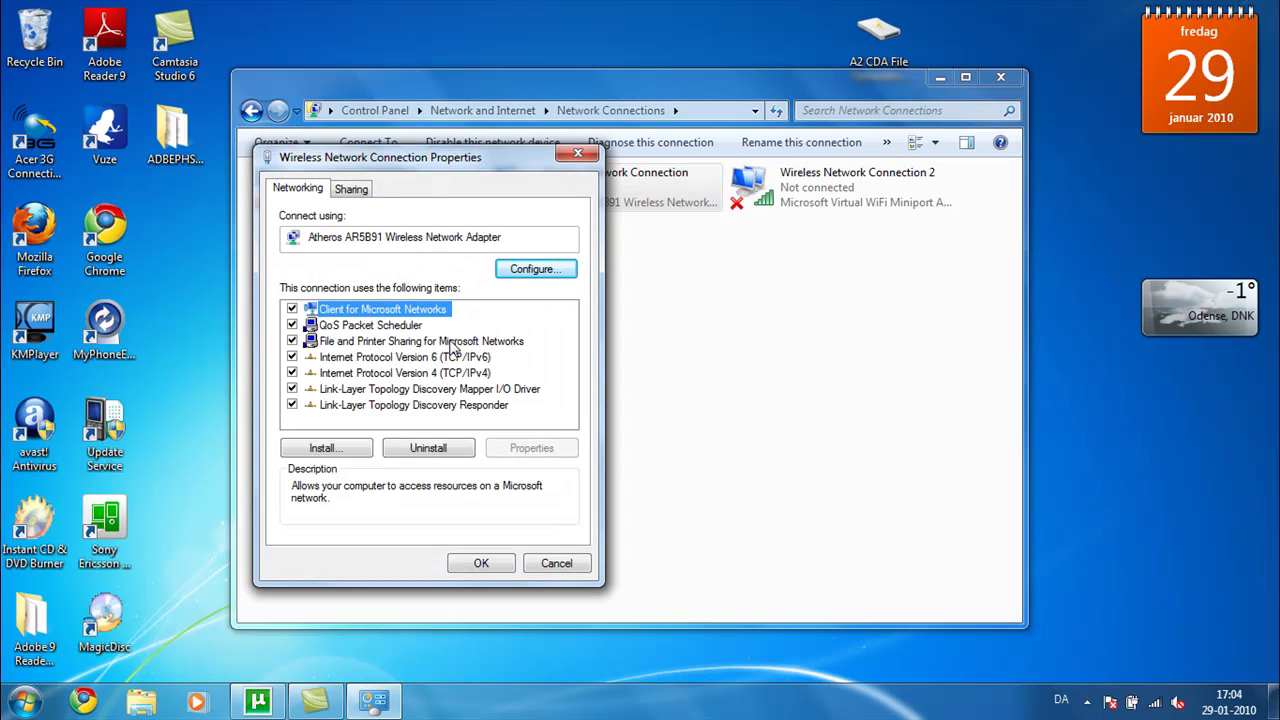
pyautogui.click(351, 189)
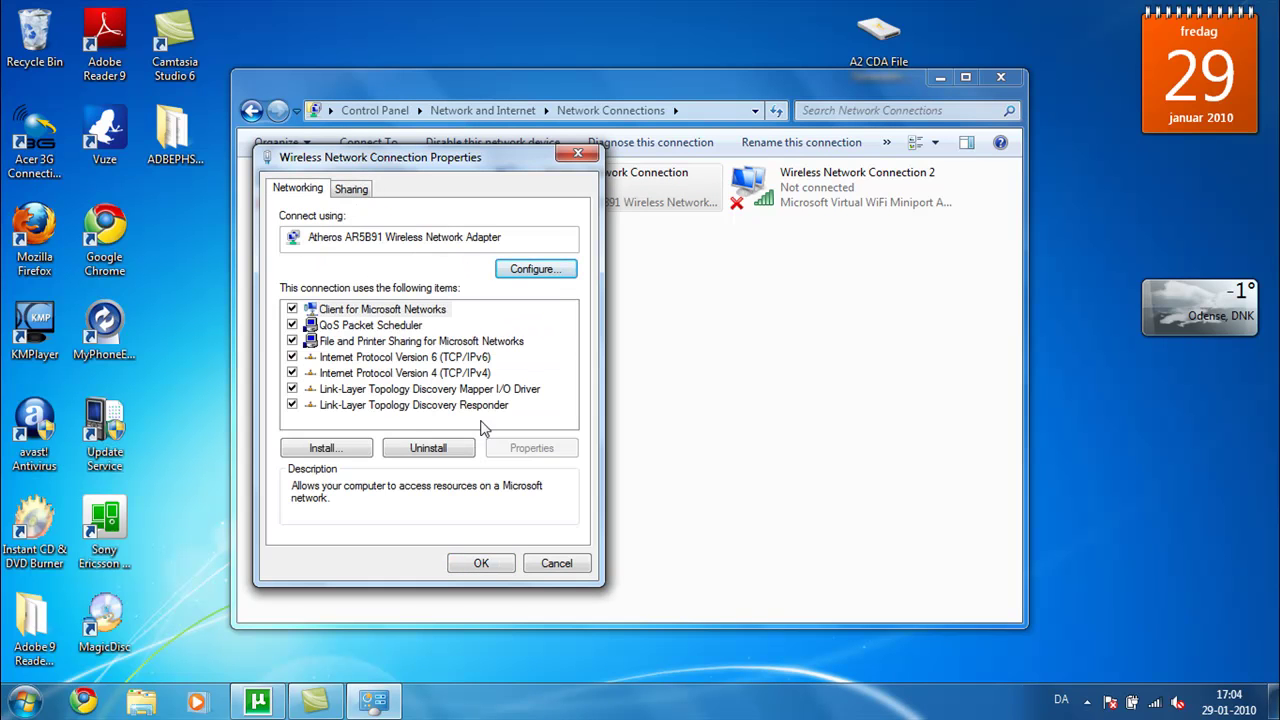
pyautogui.click(424, 378)
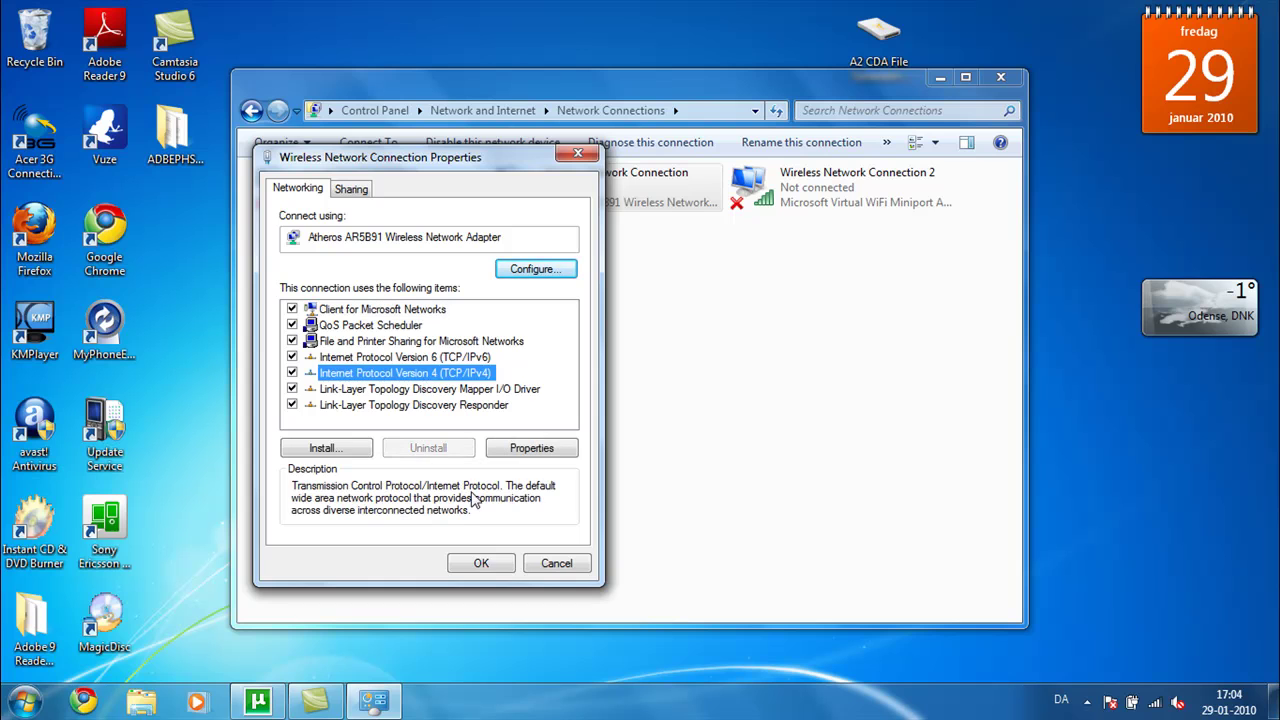
pyautogui.click(525, 452)
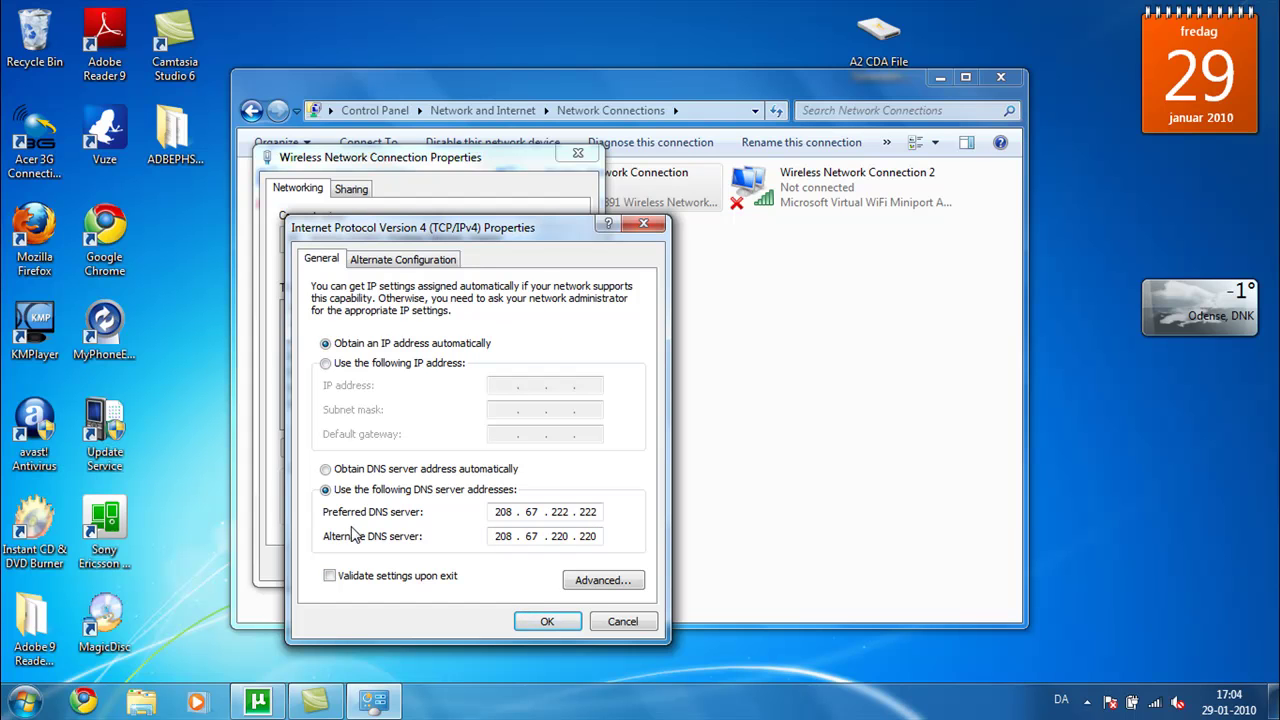
pyautogui.click(548, 632)
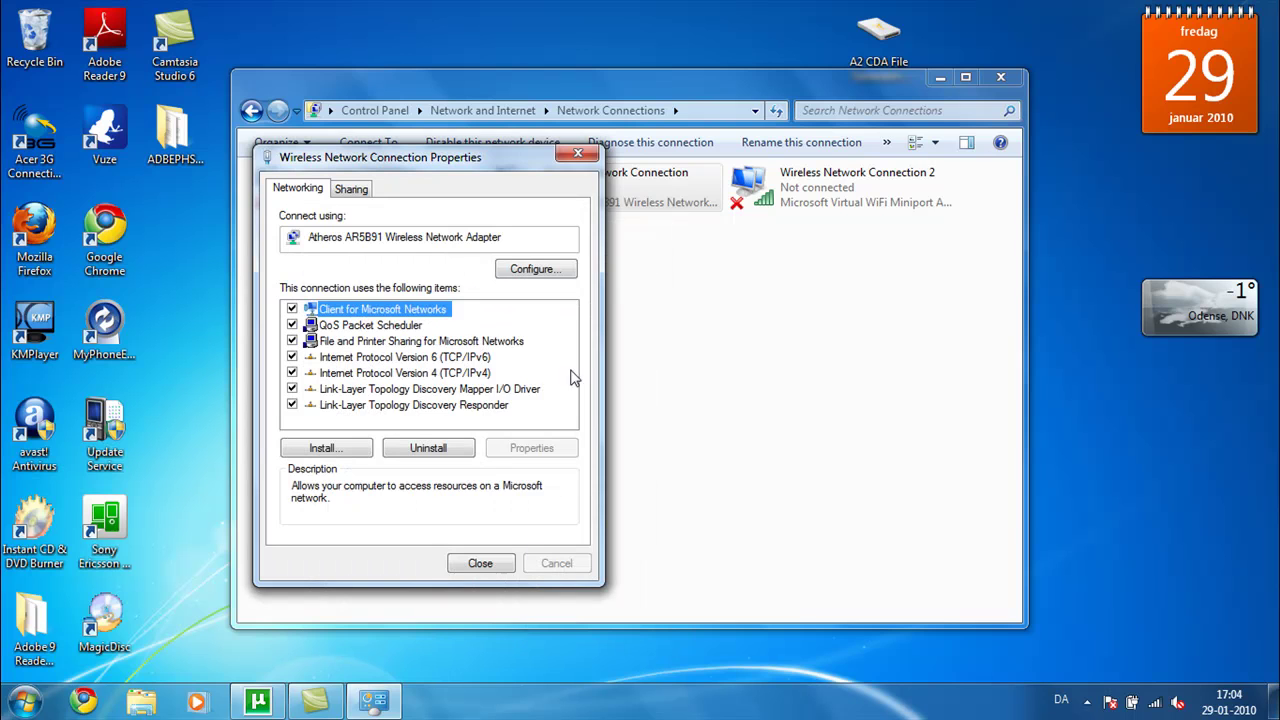
# Close the network windows and bring µTorrent forward, minimizing and restoring it once.
pyautogui.click(483, 563)
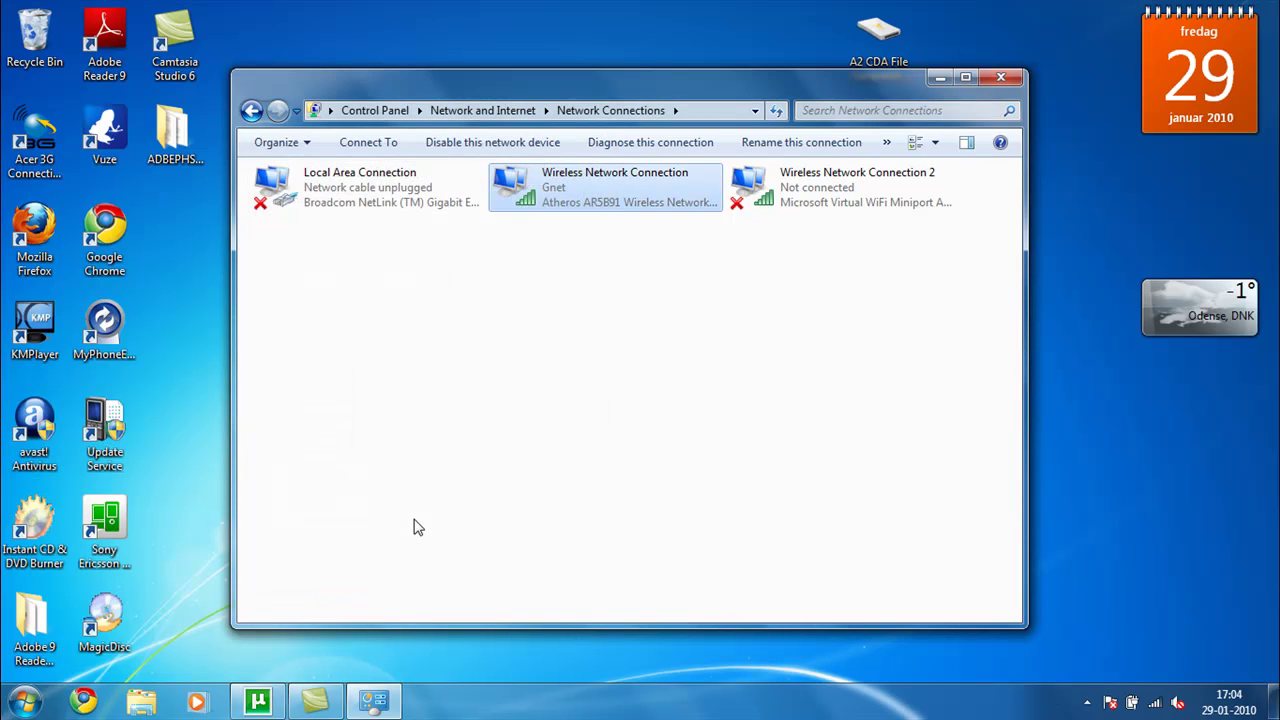
pyautogui.click(1000, 82)
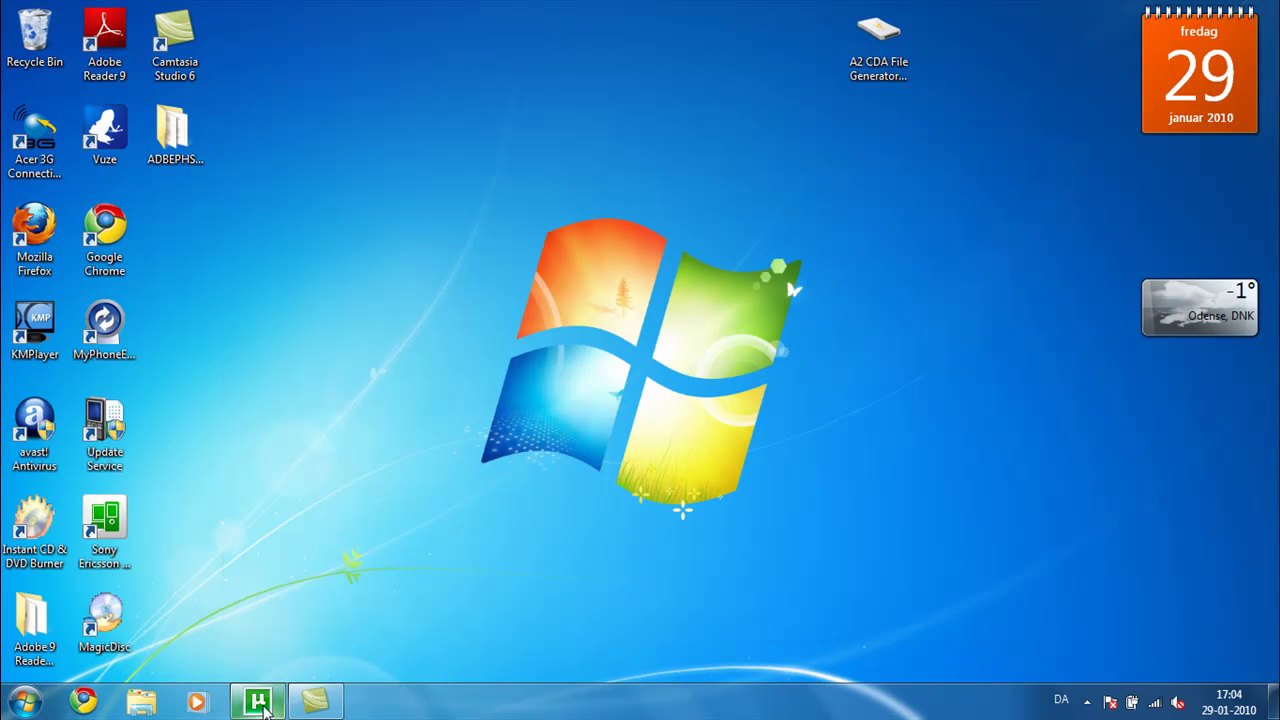
pyautogui.click(260, 703)
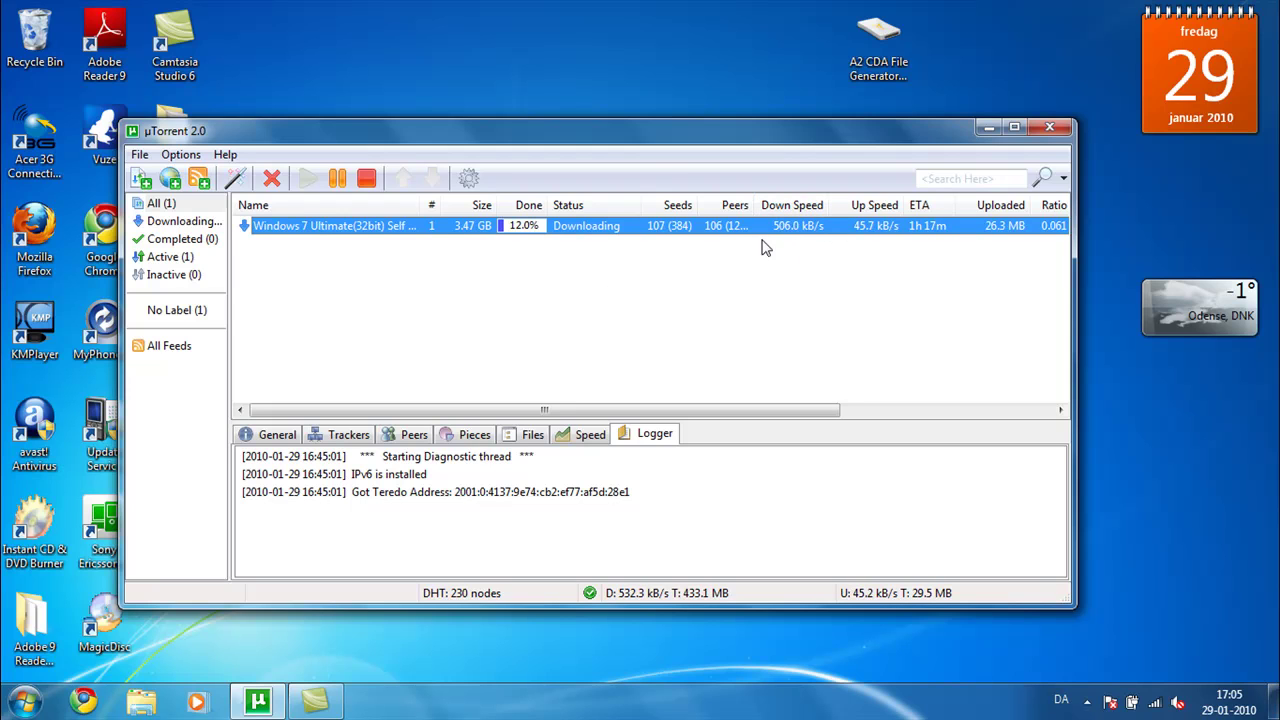
pyautogui.click(985, 127)
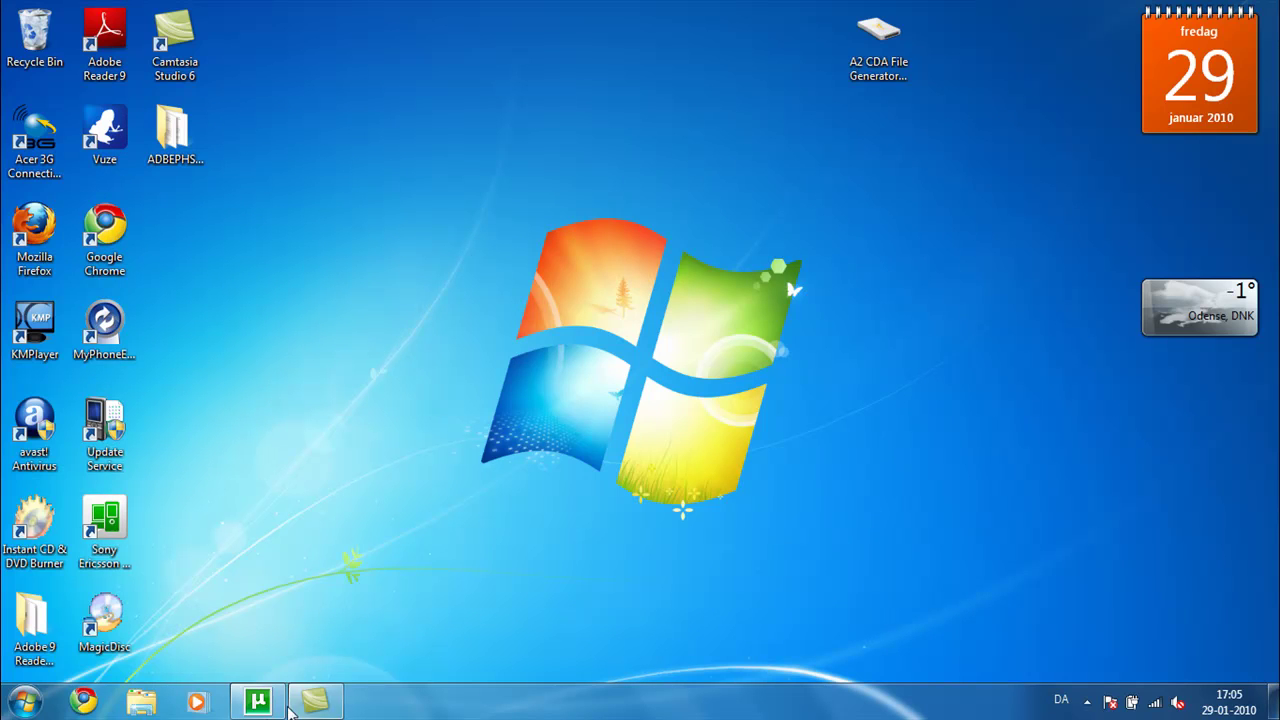
pyautogui.click(259, 697)
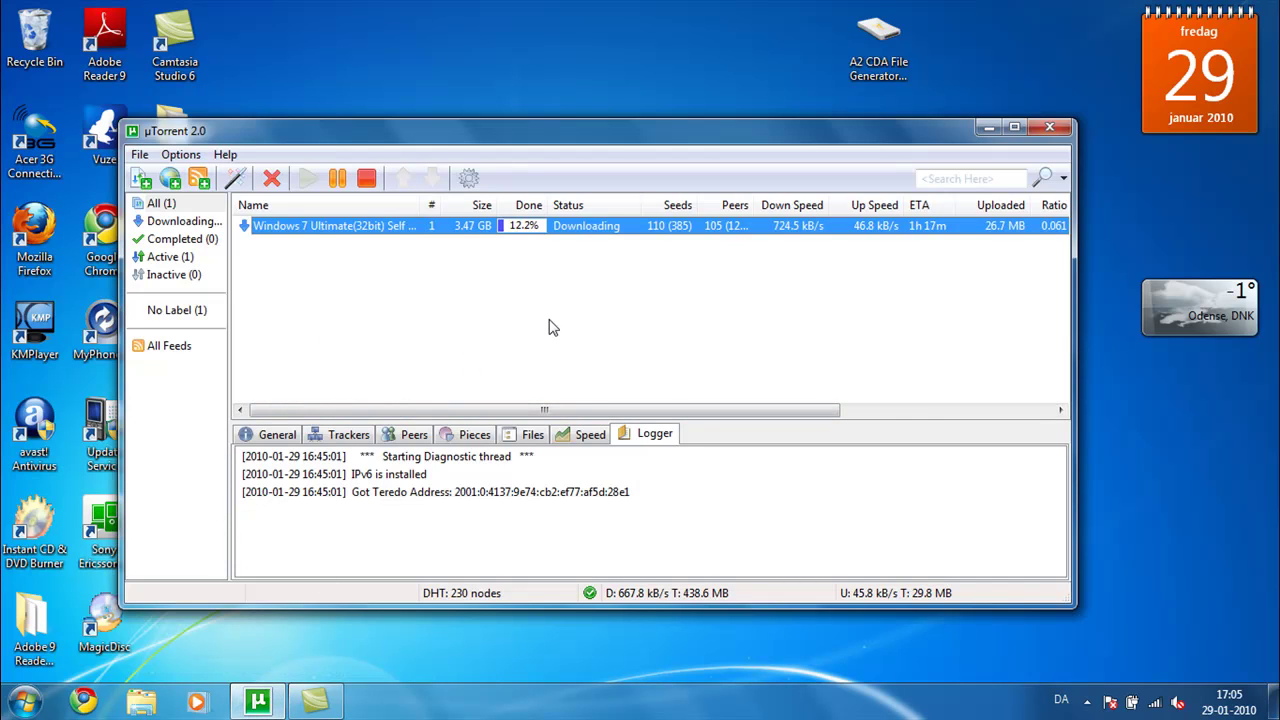
# Review µTorrent's Connection, Bandwidth (2329 connections, 1890 peers, 14 upload slots) and BitTorrent preferences.
pyautogui.hotkey('ctrl', 'p')
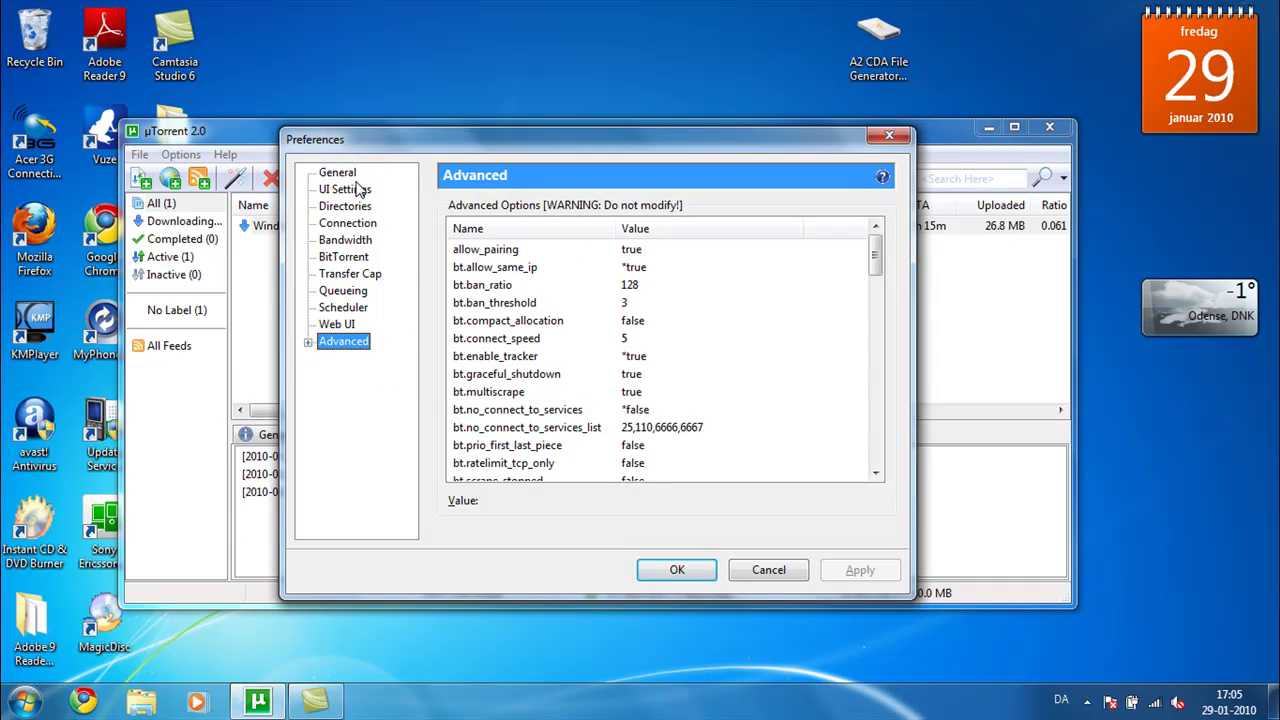
pyautogui.click(355, 225)
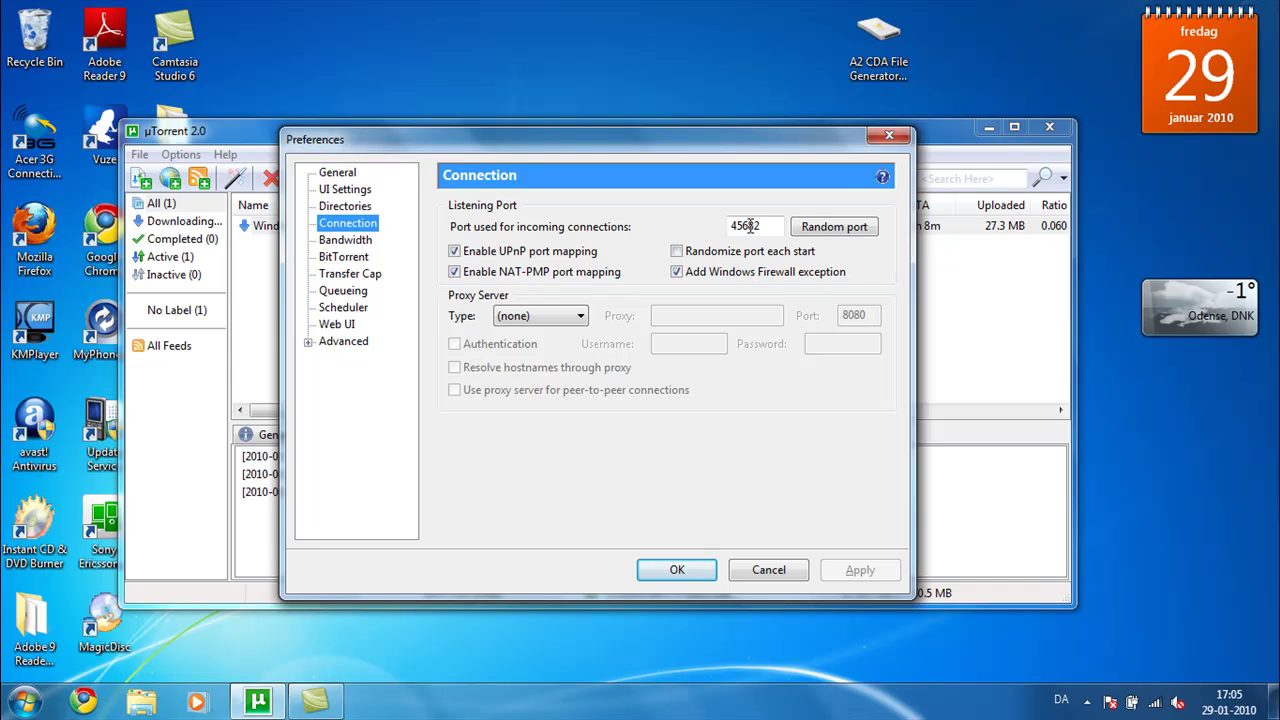
pyautogui.click(345, 242)
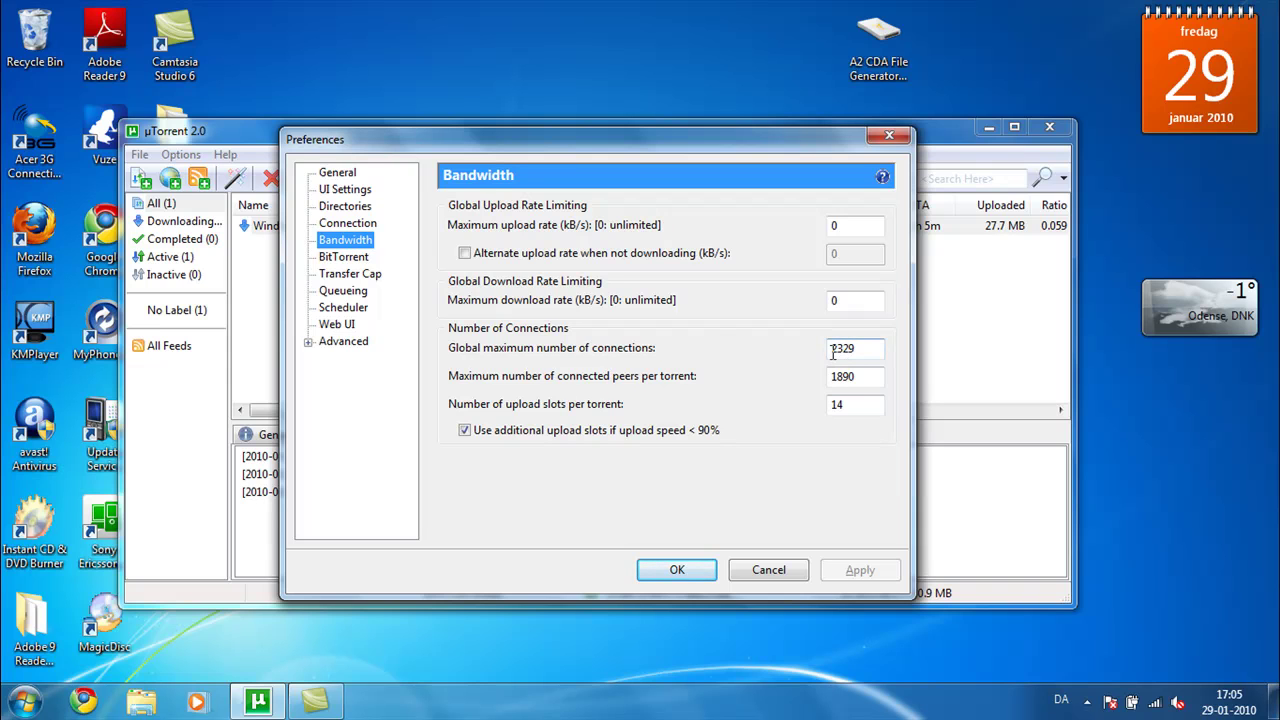
pyautogui.click(846, 406)
pyautogui.click(355, 261)
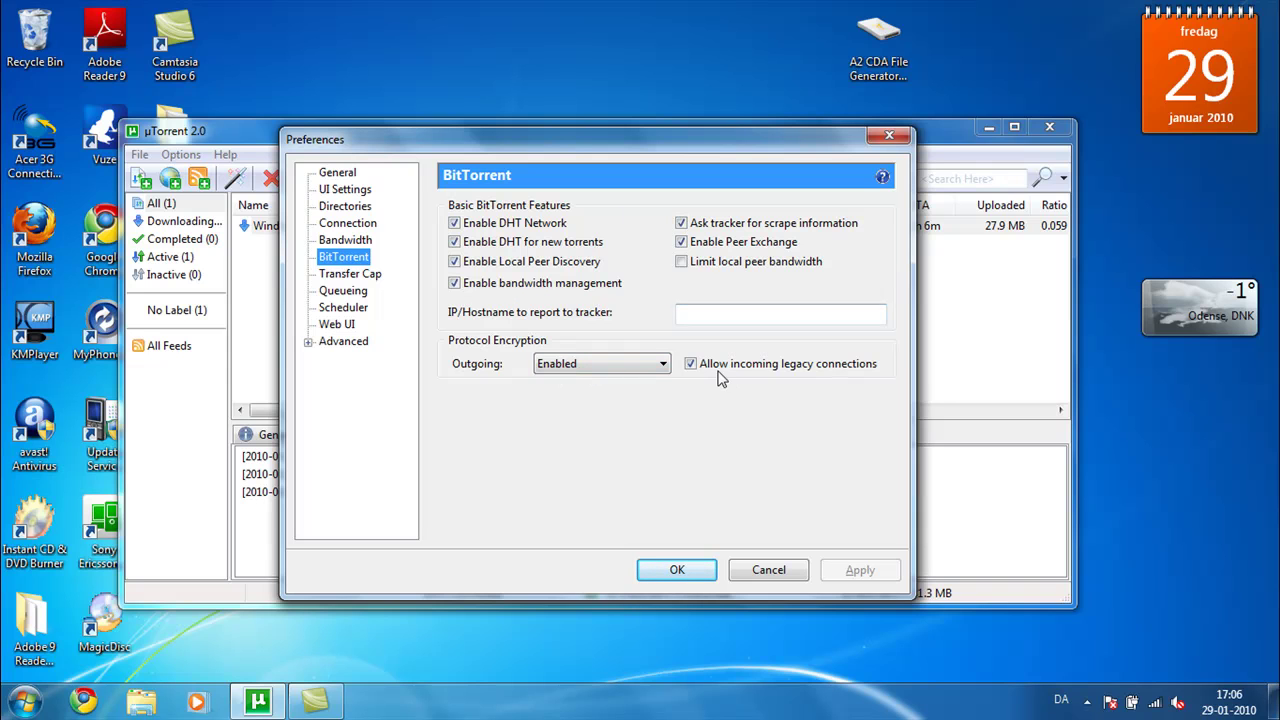
# Show the Advanced preferences list and scroll down to the disk I/O and GUI settings.
pyautogui.click(360, 344)
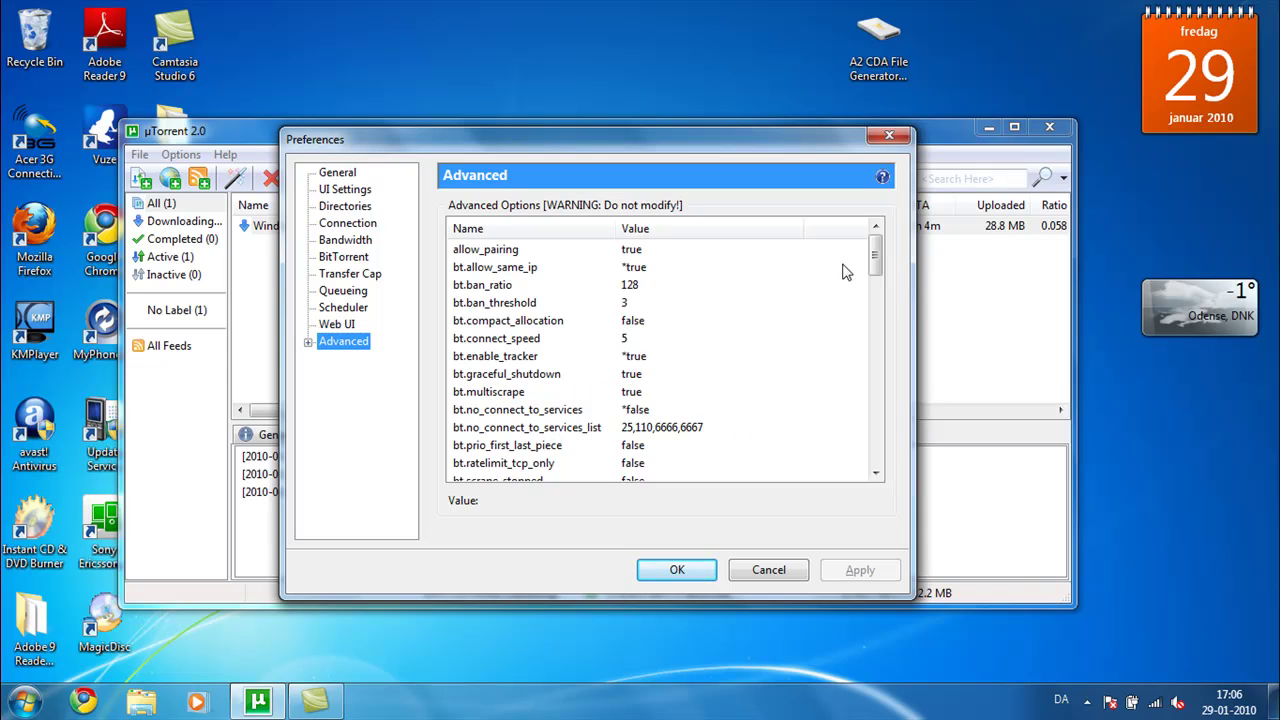
pyautogui.moveTo(876, 252); pyautogui.dragTo(886, 301)
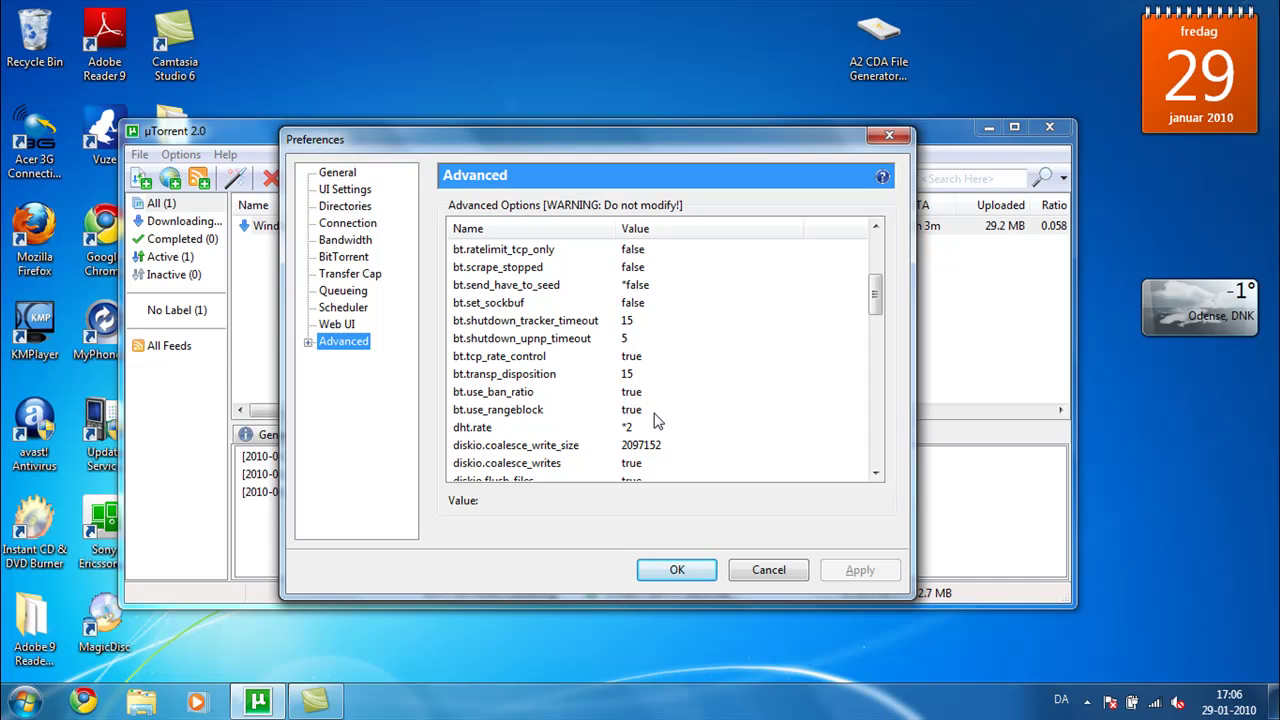
pyautogui.moveTo(876, 288); pyautogui.dragTo(878, 346)
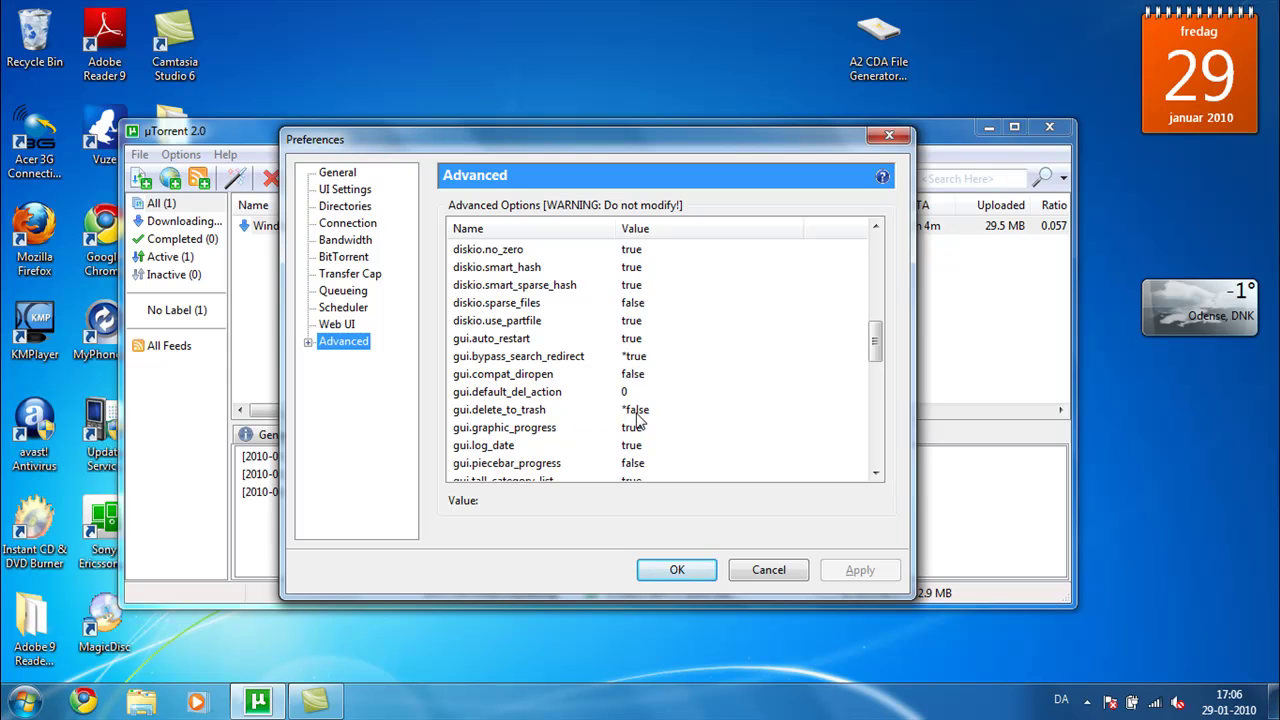
pyautogui.moveTo(875, 348); pyautogui.dragTo(876, 374)
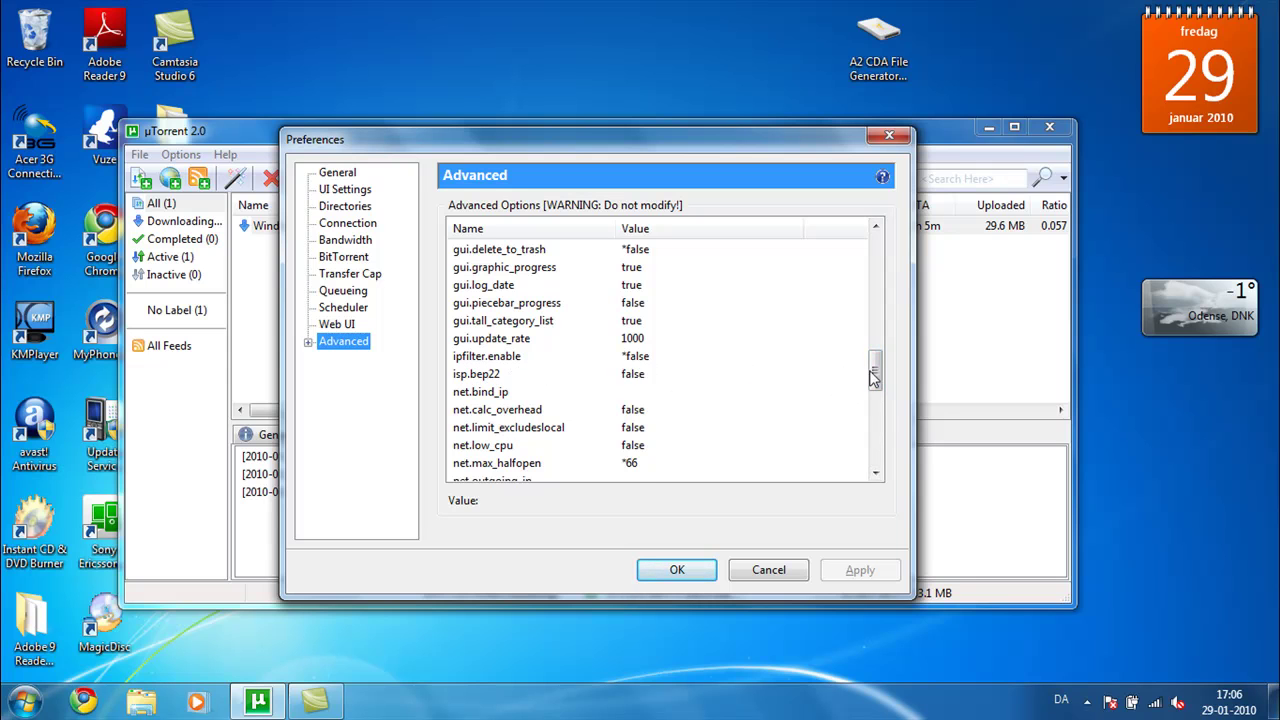
pyautogui.moveTo(875, 367); pyautogui.dragTo(875, 396)
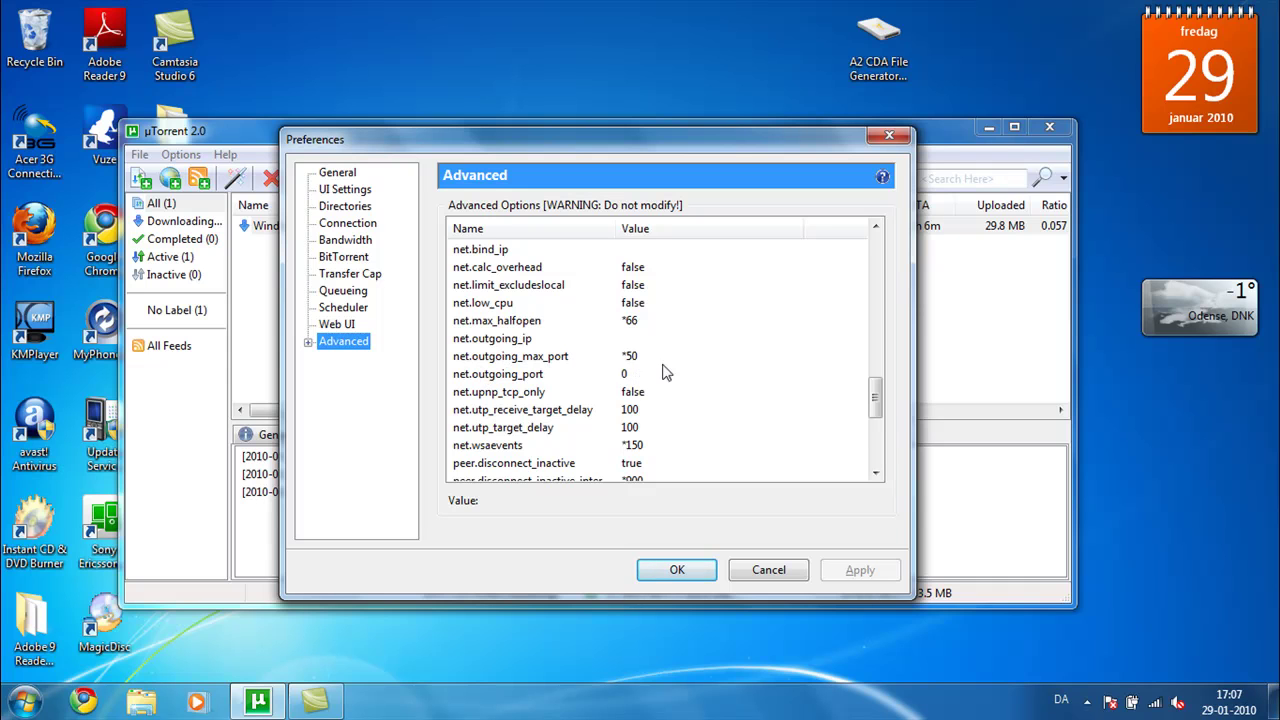
pyautogui.moveTo(875, 402); pyautogui.dragTo(888, 420)
pyautogui.scroll(-1, 885, 416)
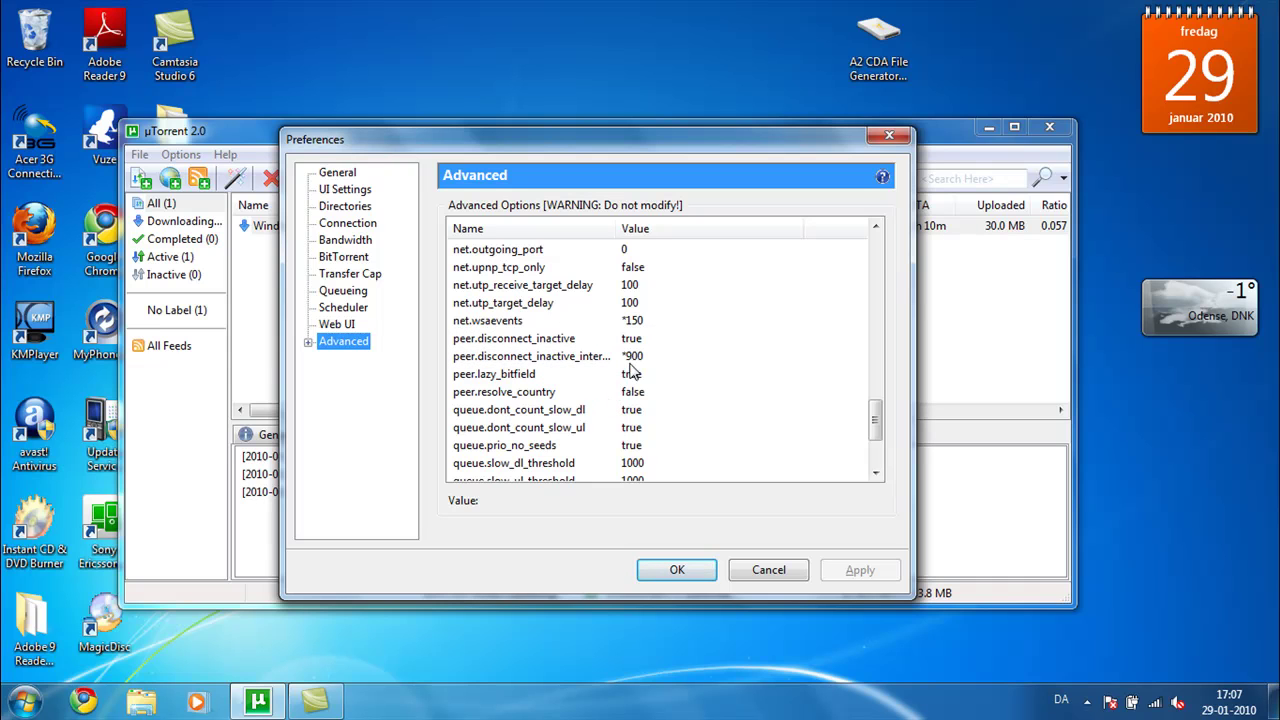
pyautogui.scroll(-2, 870, 425)
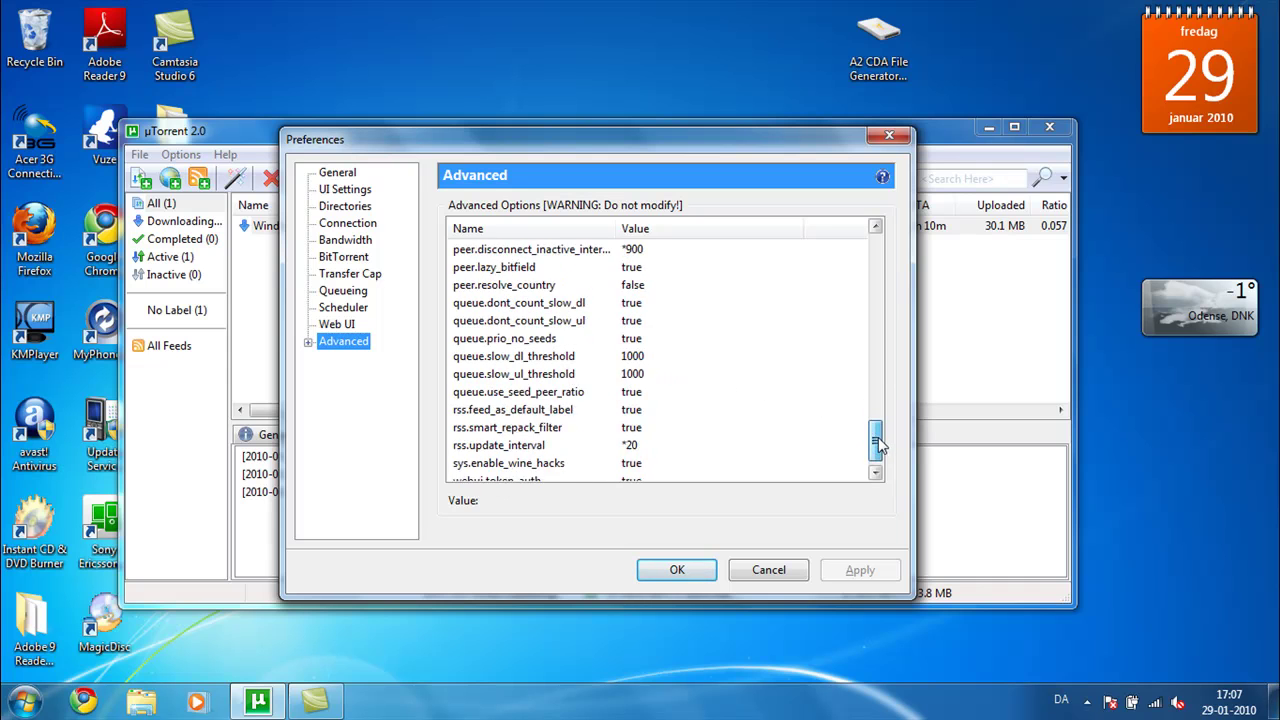
pyautogui.scroll(-1, 870, 428)
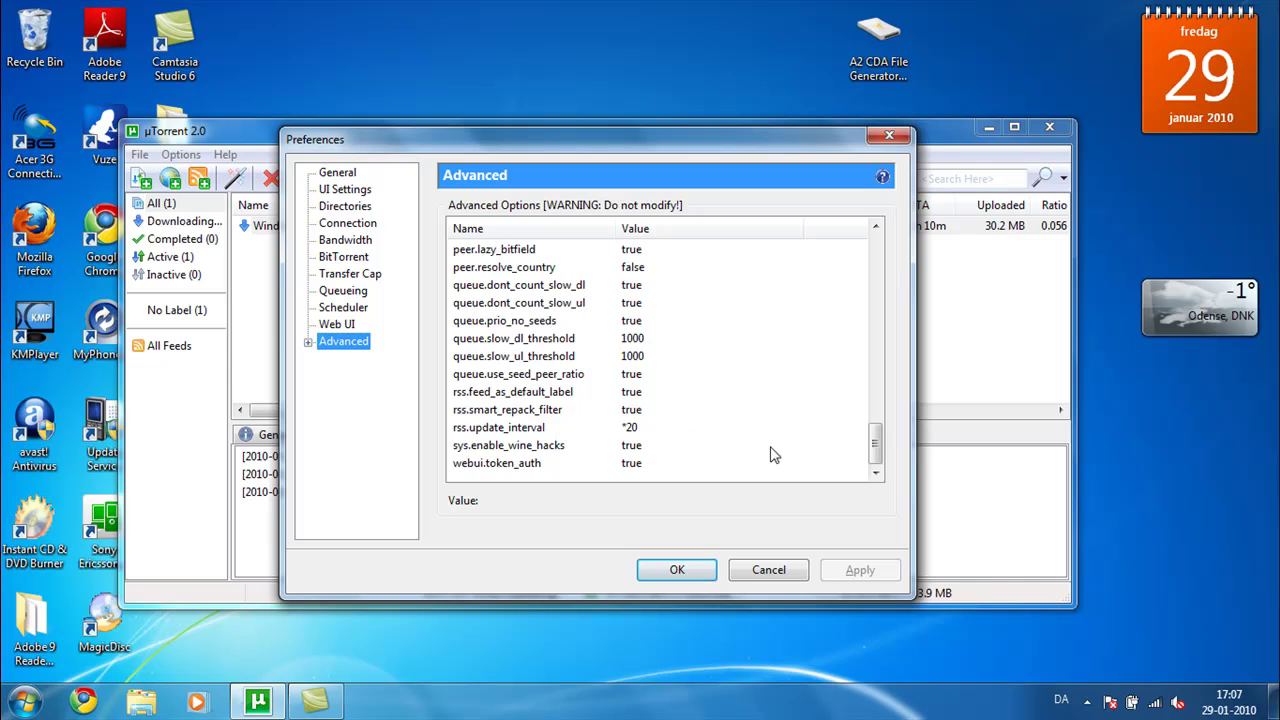
pyautogui.moveTo(875, 445)
pyautogui.mouseDown()
pyautogui.moveTo(897, 263)
pyautogui.moveTo(722, 480)
pyautogui.mouseUp()
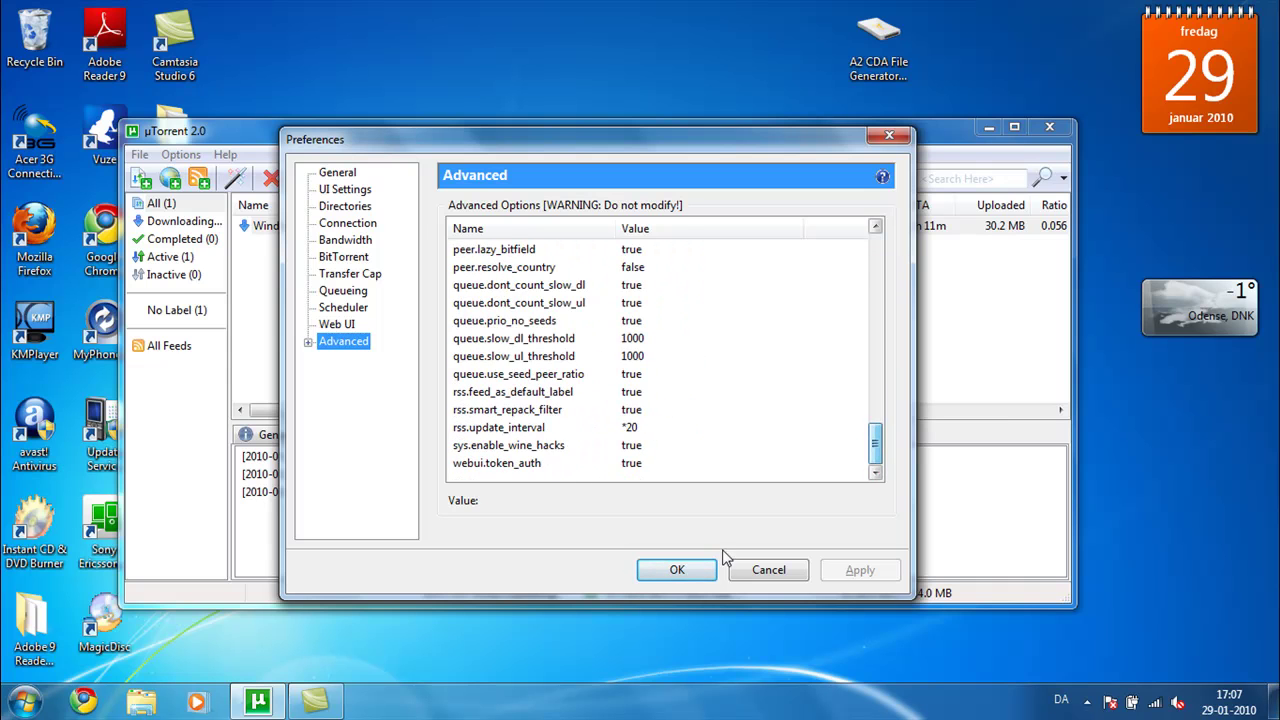
# Confirm the preferences with OK and minimize µTorrent to the taskbar.
pyautogui.click(677, 570)
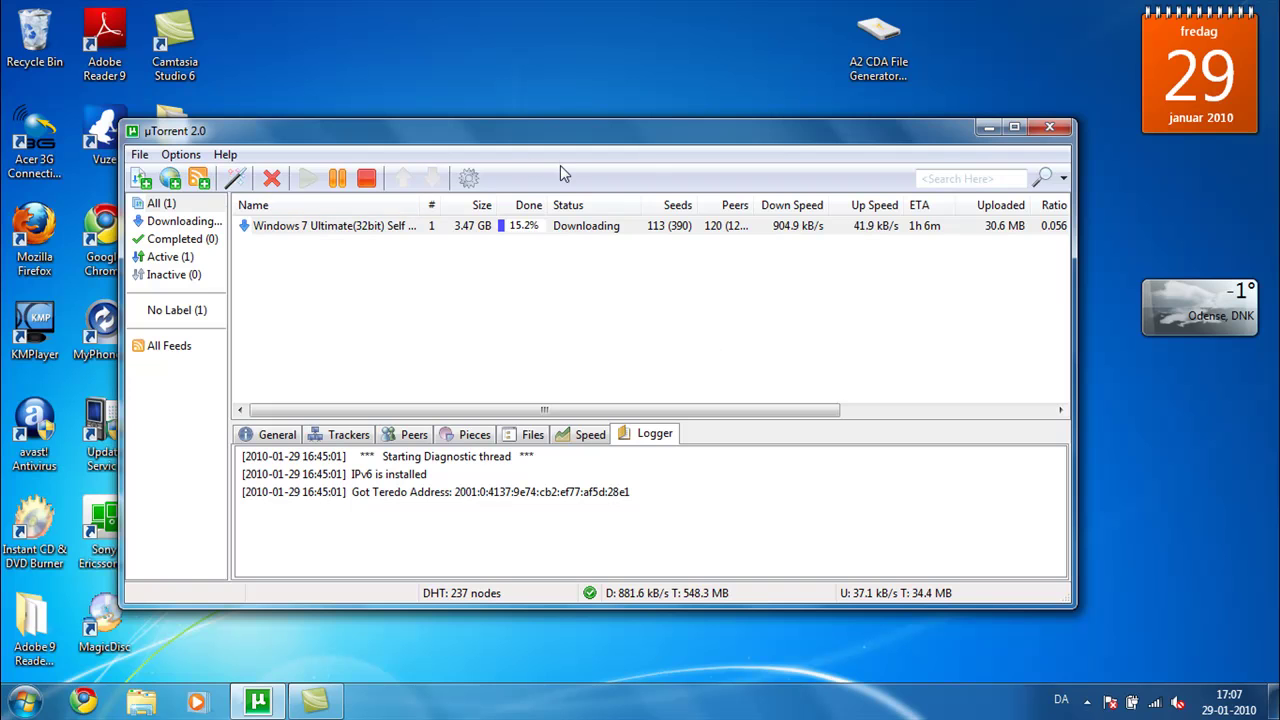
pyautogui.click(988, 127)
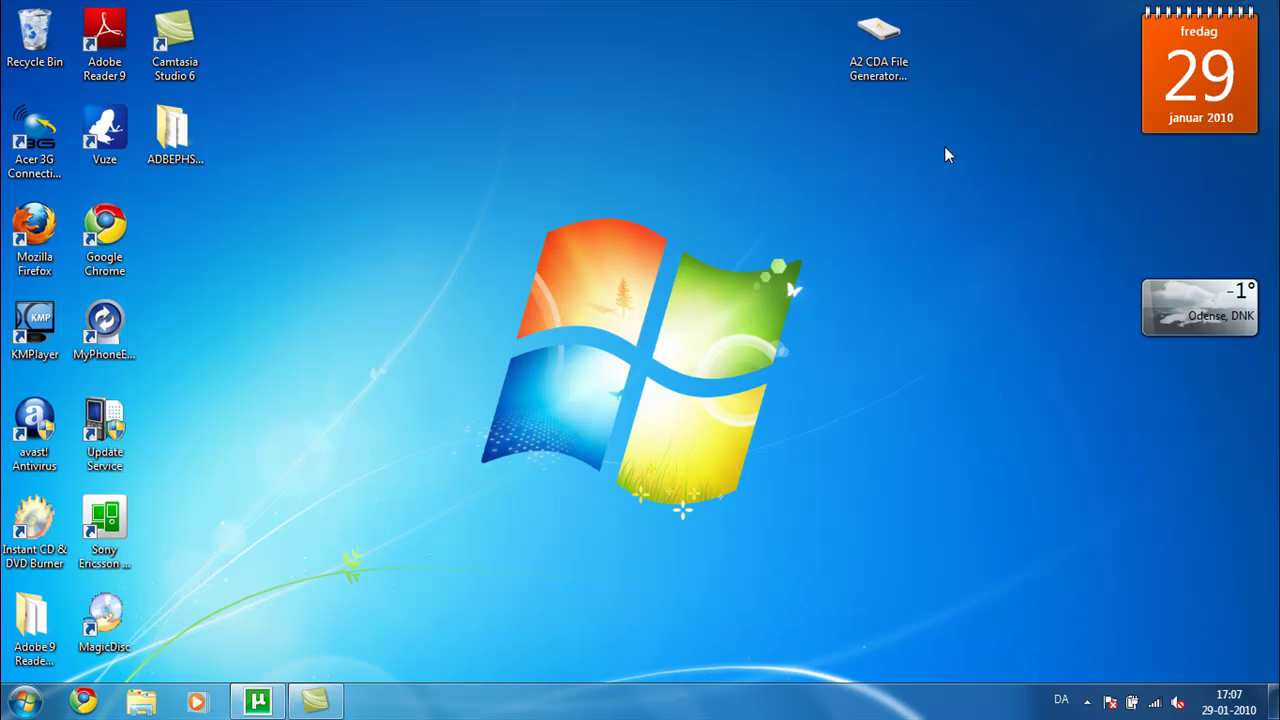